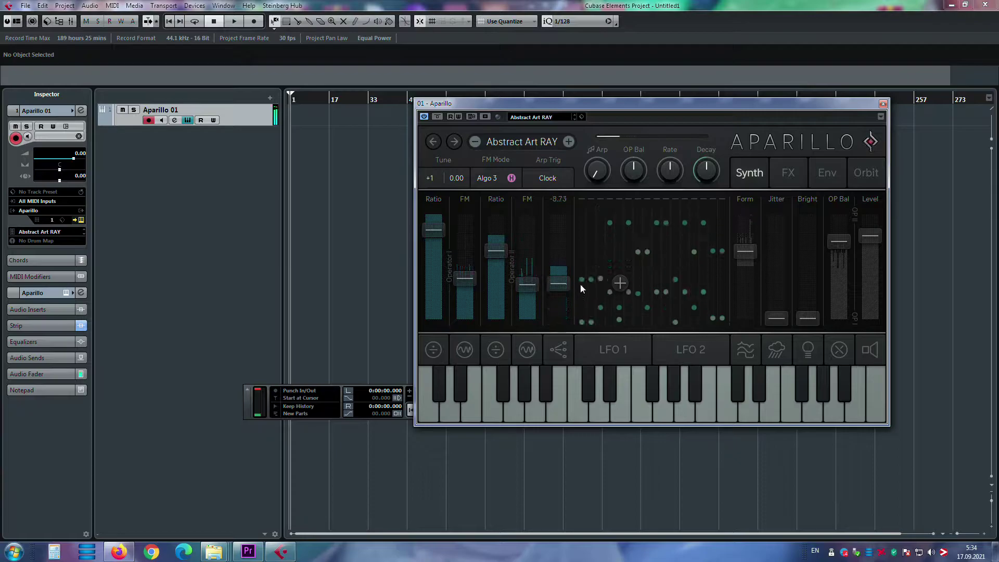
Load the Abstract DF preset, raise the orbiter slightly along the canvas's right edge and place the red Spacial Mix node beside the Jitter node.
{"action": "left_click", "coordinate": [569, 142]}
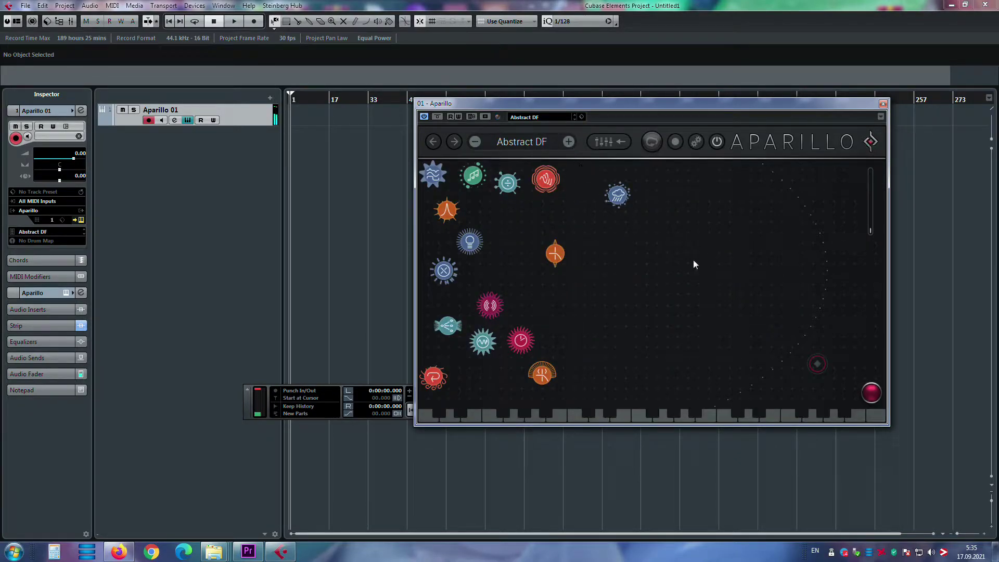
{"action": "left_click_drag", "start_coordinate": [868, 391], "coordinate": [863, 346]}
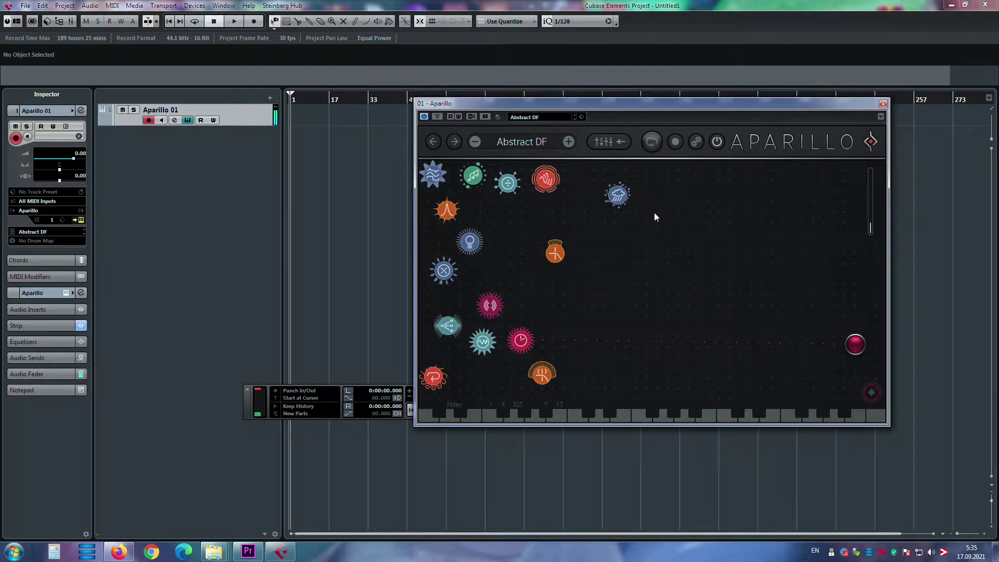
{"action": "left_click_drag", "start_coordinate": [848, 318], "coordinate": [650, 206]}
{"action": "left_click_drag", "start_coordinate": [560, 184], "coordinate": [597, 211]}
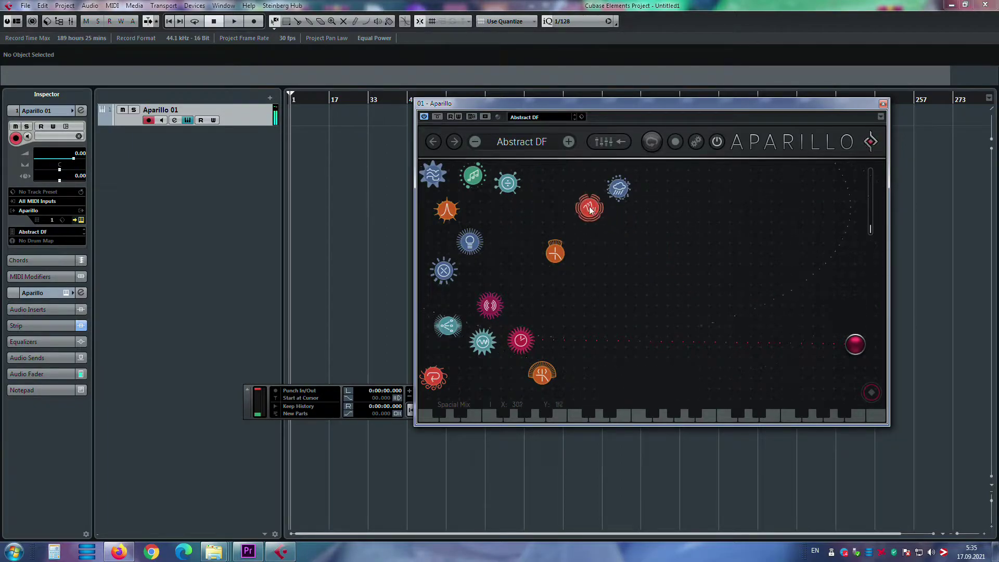
Gather the magenta reverb, red Spacial Mix and orange arc-topped nodes at the canvas's upper right, and reposition the orbiter and a teal FM node.
{"action": "left_click_drag", "start_coordinate": [522, 310], "coordinate": [817, 232]}
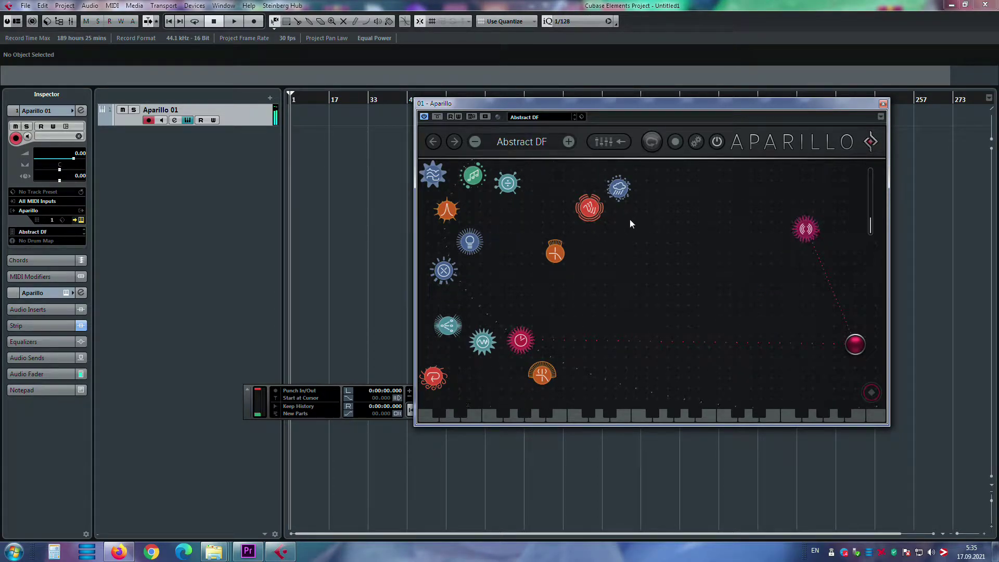
{"action": "left_click_drag", "start_coordinate": [607, 217], "coordinate": [854, 208]}
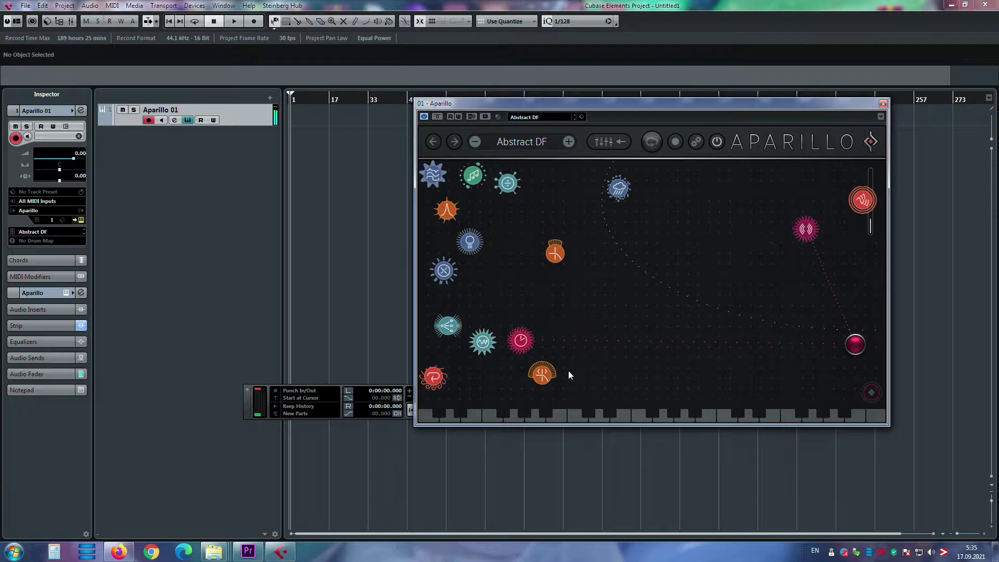
{"action": "left_click_drag", "start_coordinate": [536, 375], "coordinate": [766, 248]}
{"action": "mouse_move", "coordinate": [870, 353]}
{"action": "left_mouse_down"}
{"action": "mouse_move", "coordinate": [653, 334]}
{"action": "mouse_move", "coordinate": [724, 346]}
{"action": "left_mouse_up"}
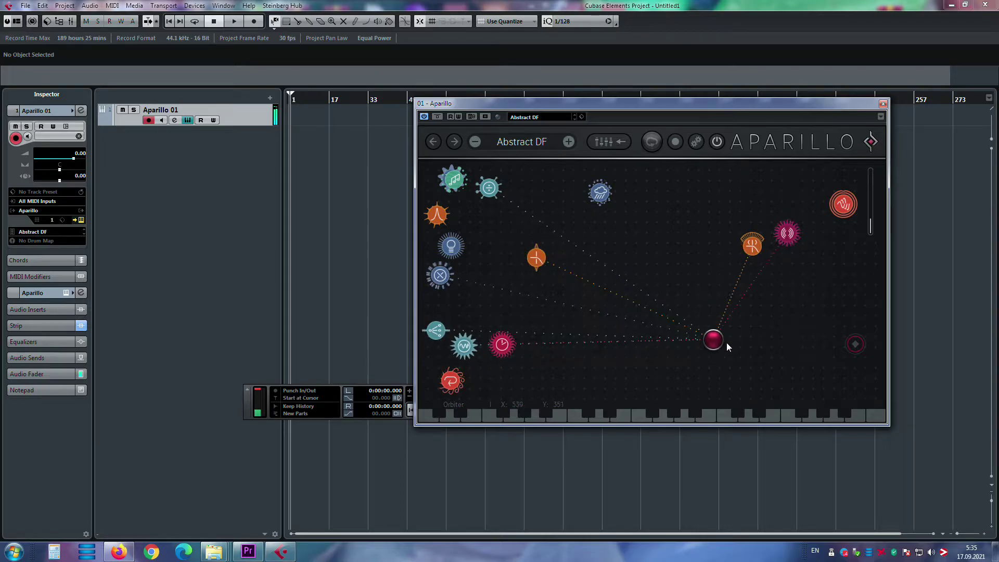
{"action": "left_click_drag", "start_coordinate": [481, 347], "coordinate": [697, 342]}
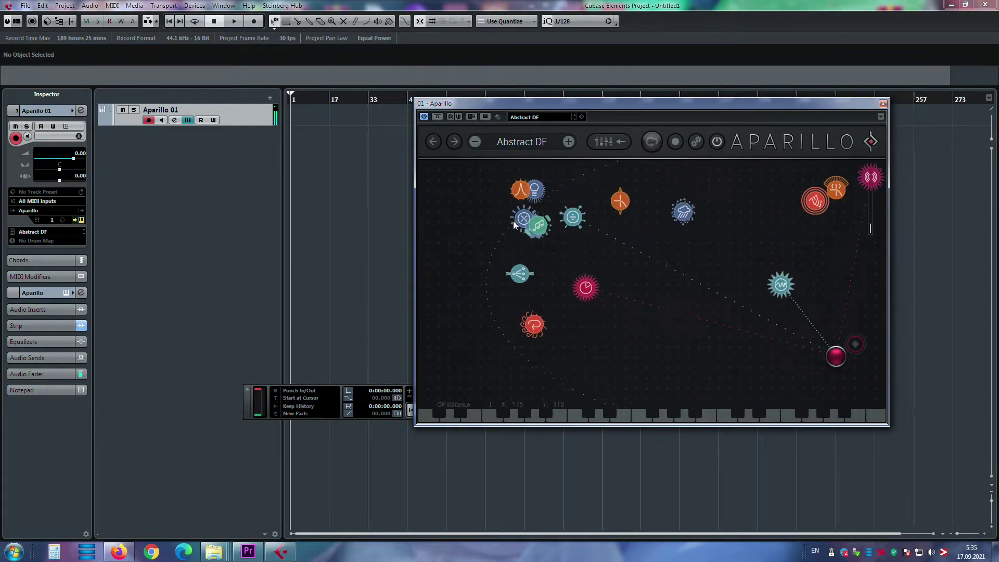
Load the Arium SB preset and sweep its Form slider up and back down below the centre.
{"action": "left_click", "coordinate": [569, 141]}
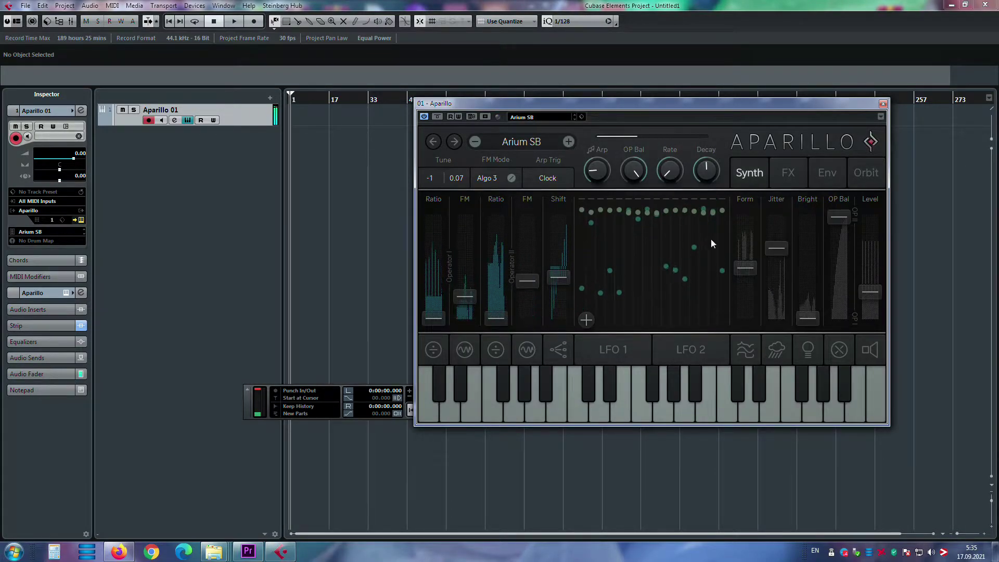
{"action": "left_click_drag", "start_coordinate": [747, 267], "coordinate": [748, 219]}
{"action": "left_click", "coordinate": [745, 293]}
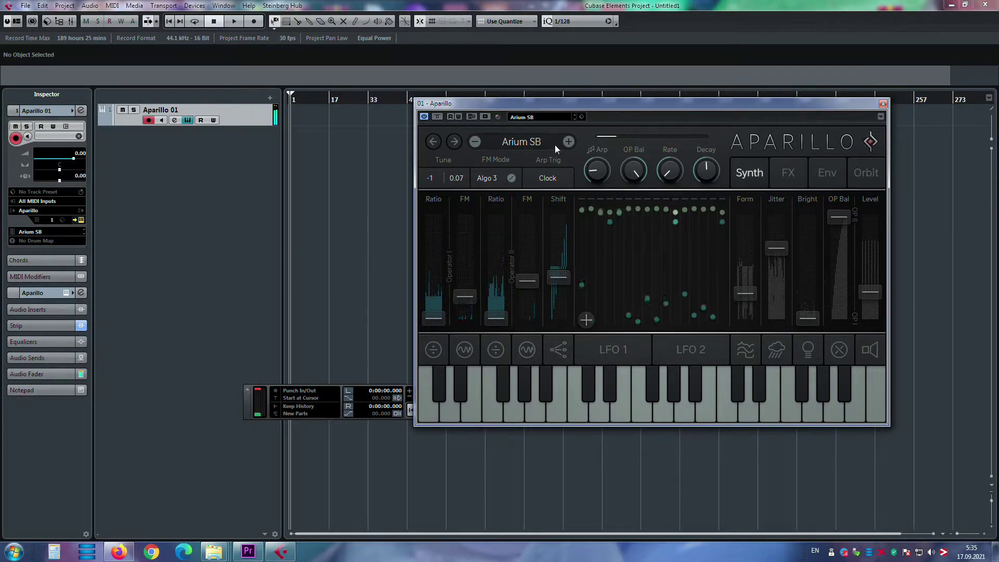
Load the Arium2 SB preset and sweep the orbiter back and forth across the middle of the canvas.
{"action": "left_click", "coordinate": [568, 142]}
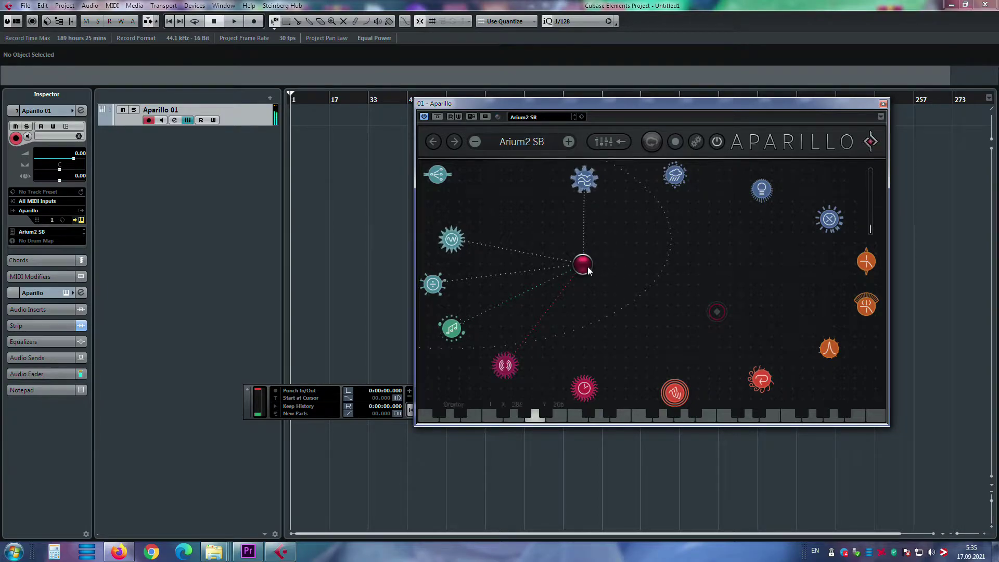
{"action": "left_click_drag", "start_coordinate": [654, 346], "coordinate": [704, 324]}
{"action": "left_click_drag", "start_coordinate": [574, 325], "coordinate": [668, 281]}
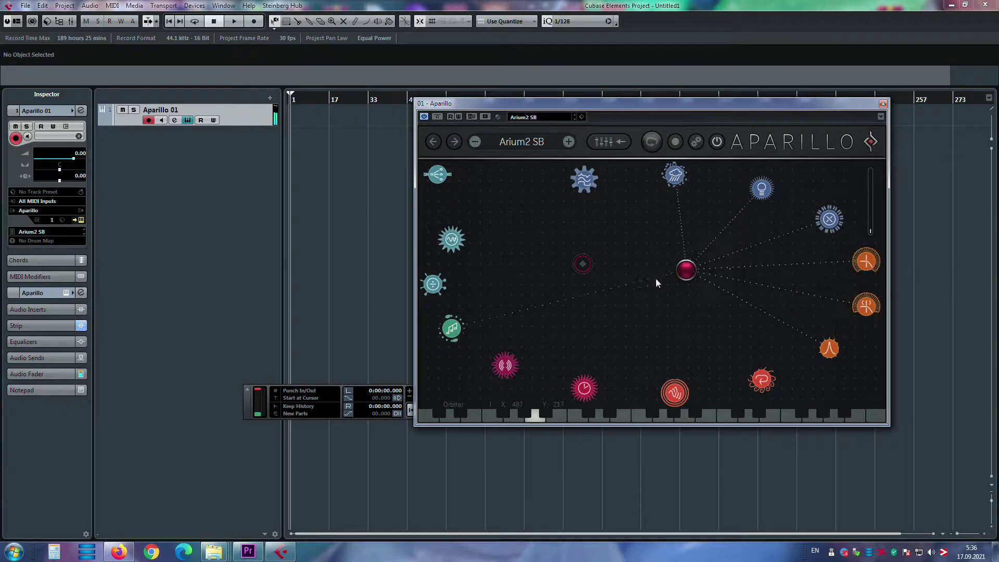
{"action": "left_click_drag", "start_coordinate": [507, 281], "coordinate": [601, 217]}
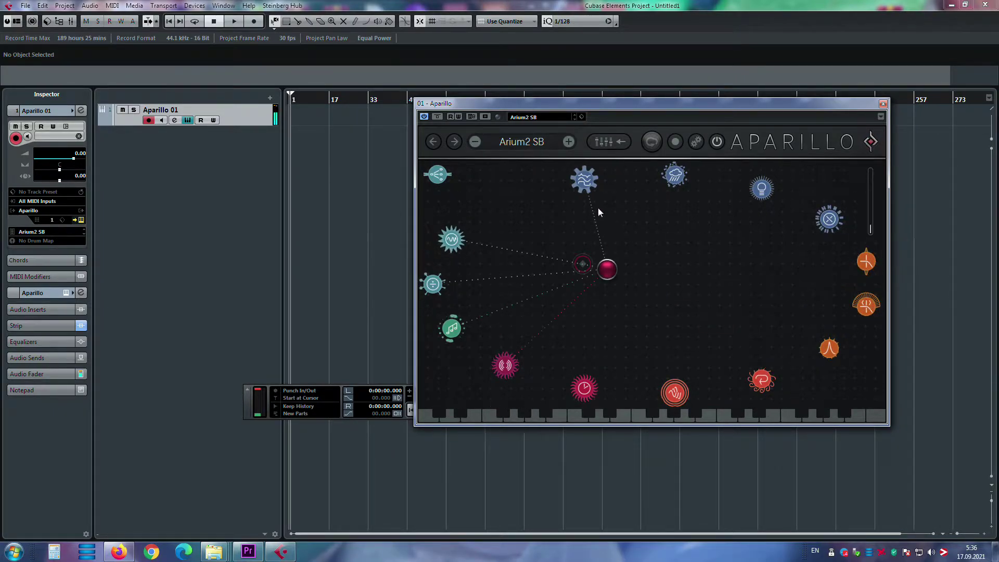
Load the Cosmos KPR preset and lower its Operator II Ratio and Form sliders.
{"action": "left_click", "coordinate": [567, 141]}
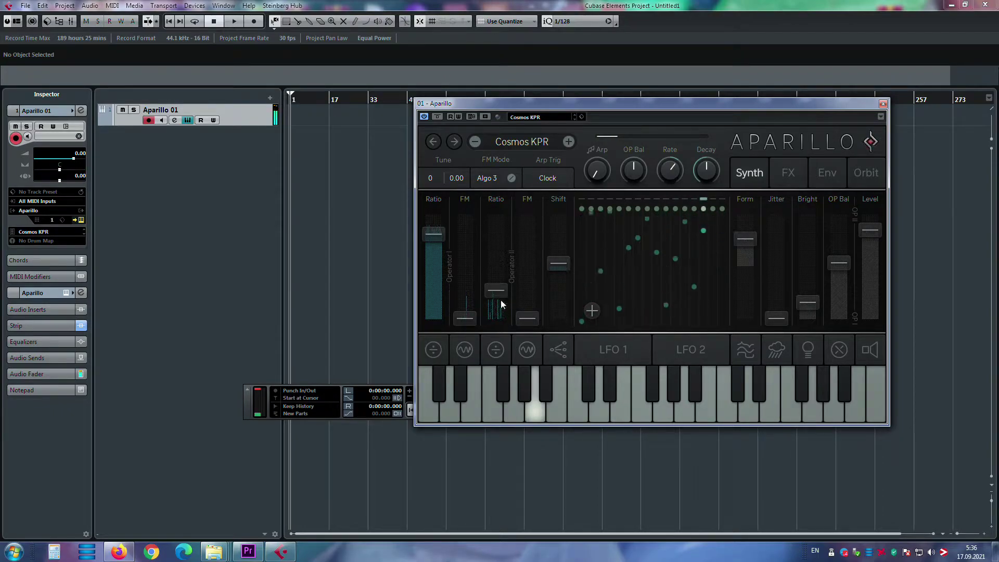
{"action": "left_click_drag", "start_coordinate": [512, 224], "coordinate": [512, 302]}
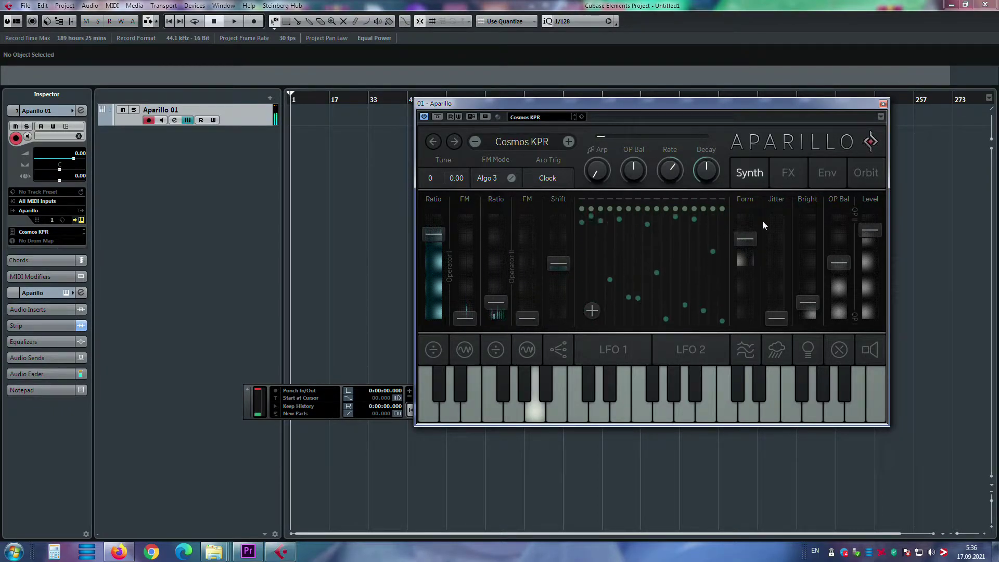
{"action": "left_click_drag", "start_coordinate": [751, 261], "coordinate": [749, 304]}
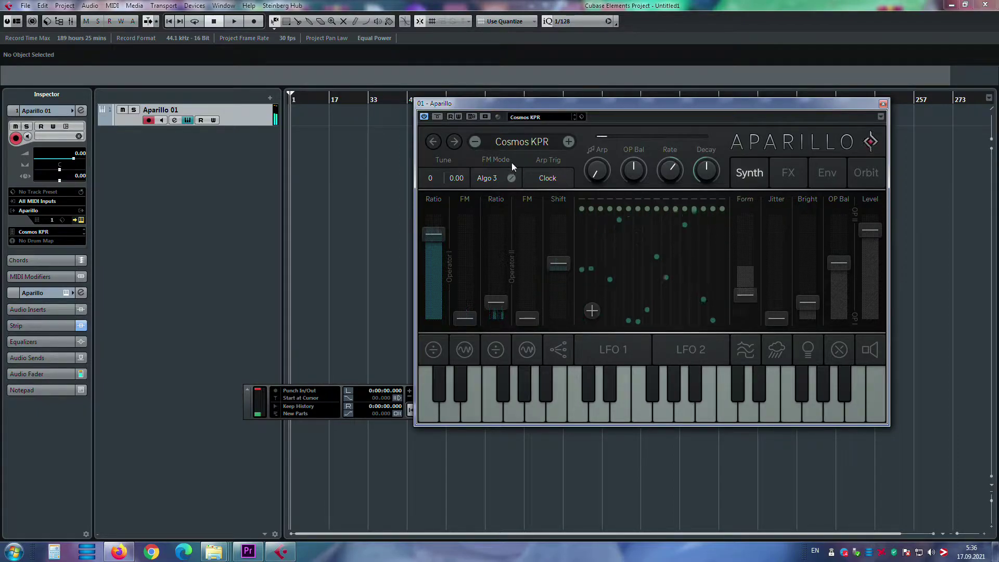
Load the Distant Narrow MA preset and raise its Jitter, Form and Shift sliders.
{"action": "left_click", "coordinate": [572, 142]}
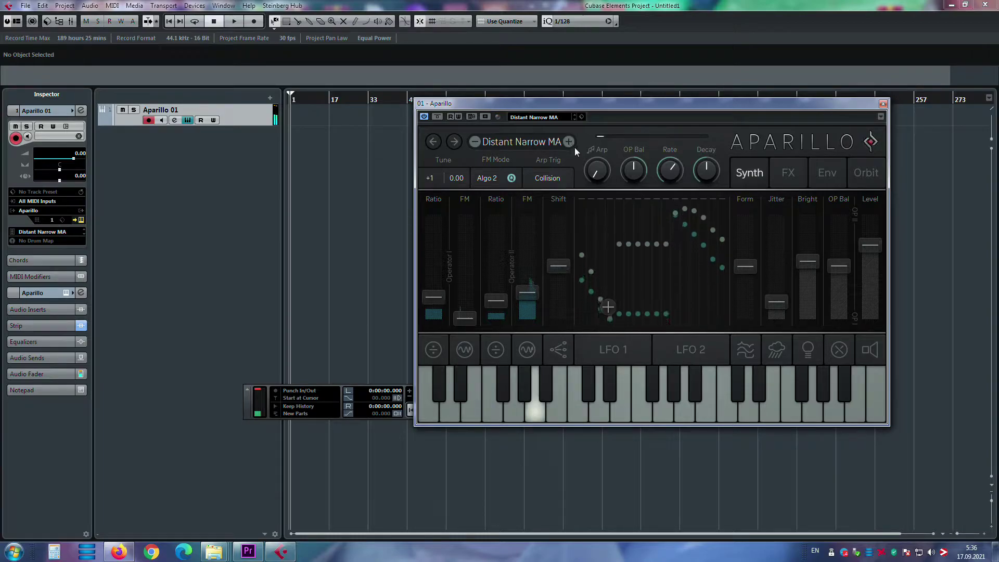
{"action": "left_click_drag", "start_coordinate": [773, 298], "coordinate": [786, 227]}
{"action": "left_click_drag", "start_coordinate": [745, 266], "coordinate": [745, 236]}
{"action": "left_click_drag", "start_coordinate": [558, 266], "coordinate": [560, 218]}
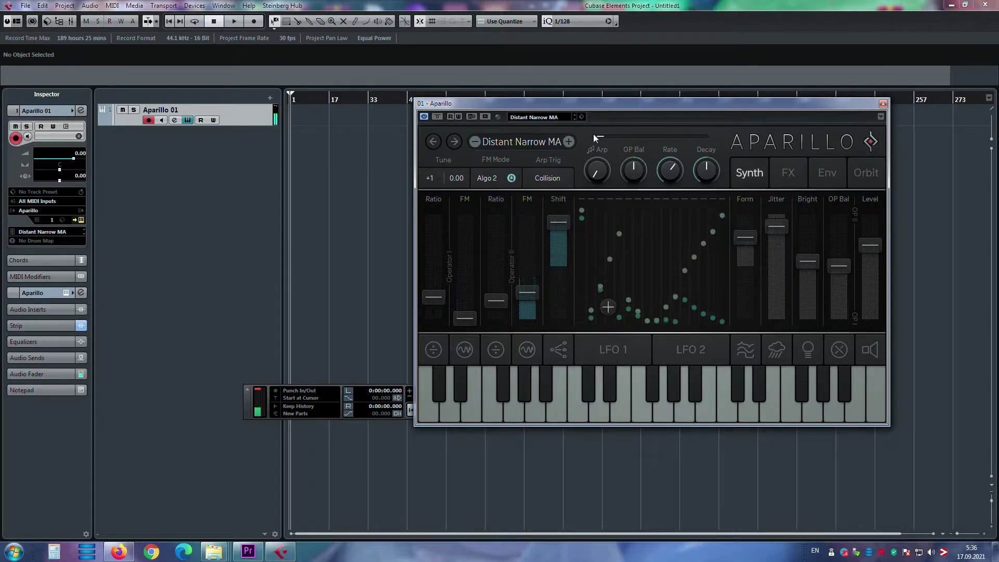
Load the Evil Chords DF preset and set its Jitter to 0.00 %.
{"action": "left_click", "coordinate": [569, 142]}
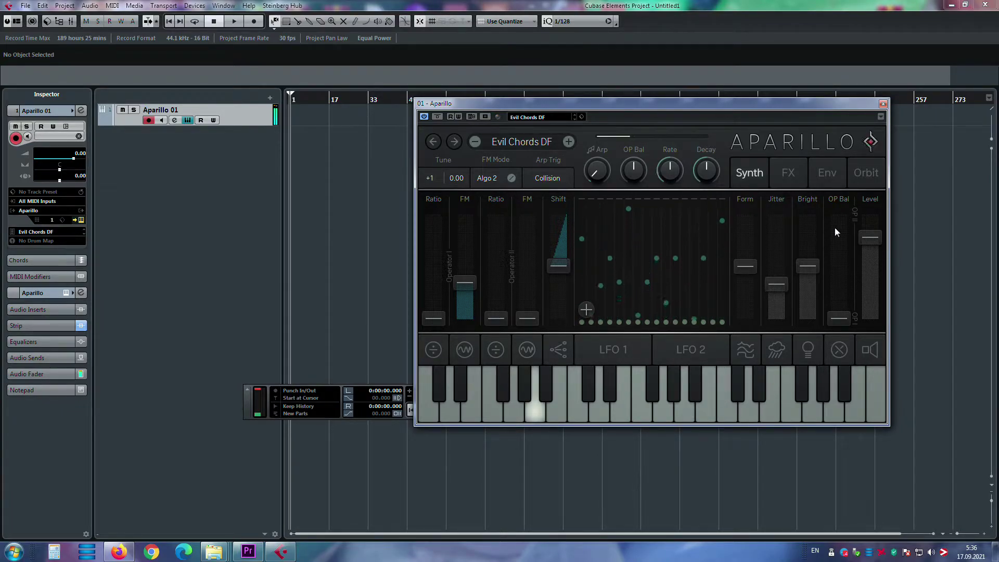
{"action": "left_click_drag", "start_coordinate": [775, 284], "coordinate": [790, 454]}
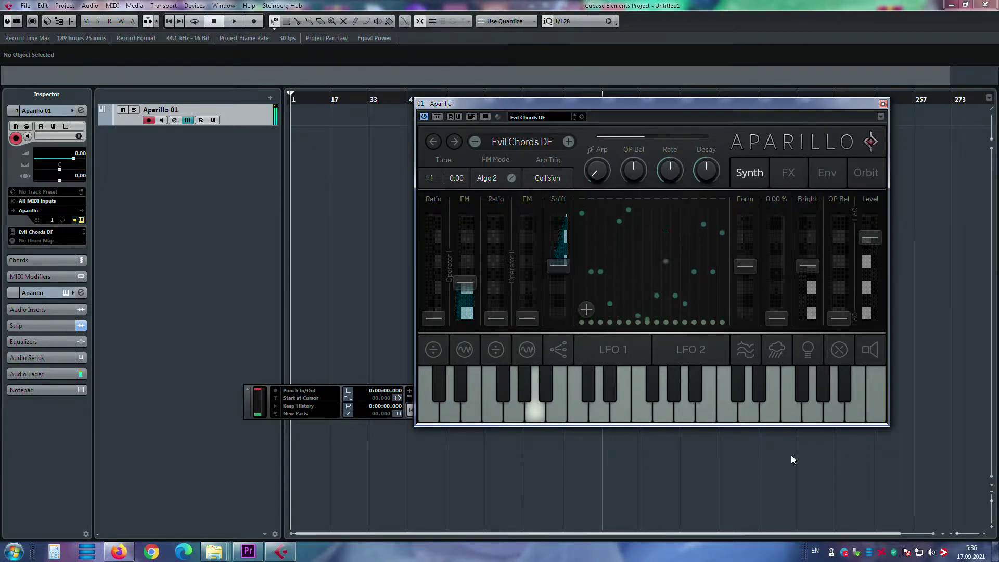
Audition the Exorcist DS and Factorialohm MA presets and load Glacier RM.
{"action": "left_click", "coordinate": [567, 143]}
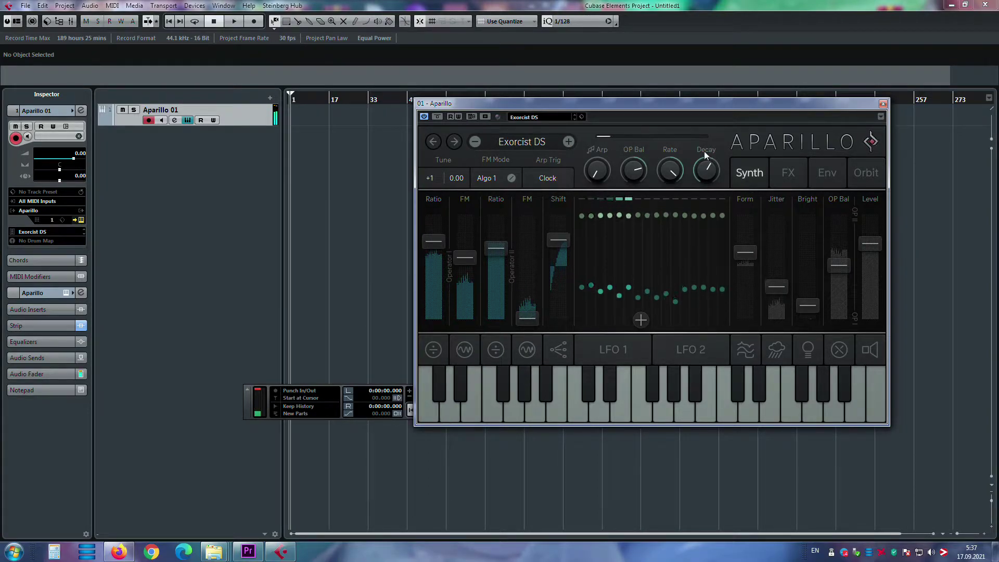
{"action": "left_click", "coordinate": [570, 144]}
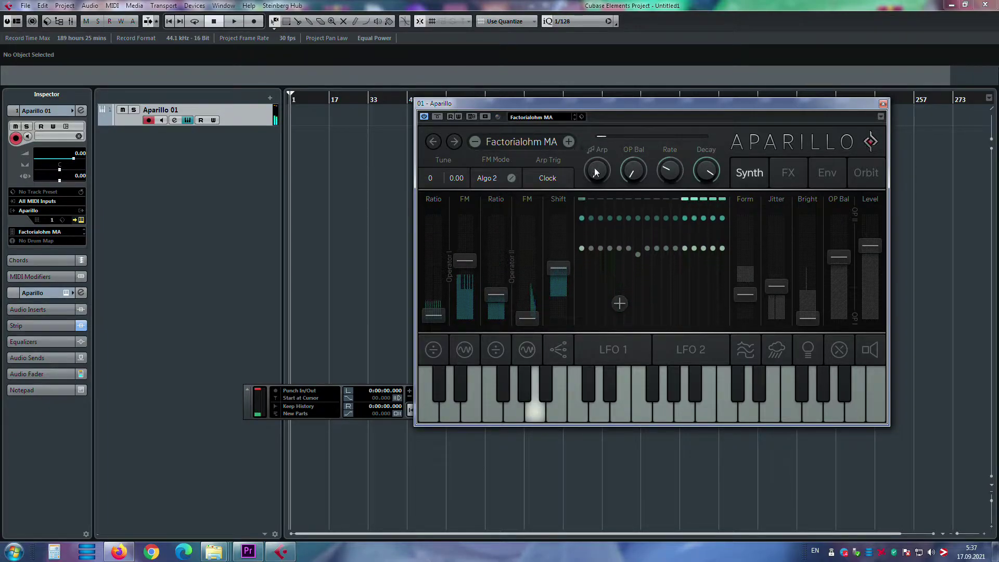
{"action": "left_click", "coordinate": [570, 143]}
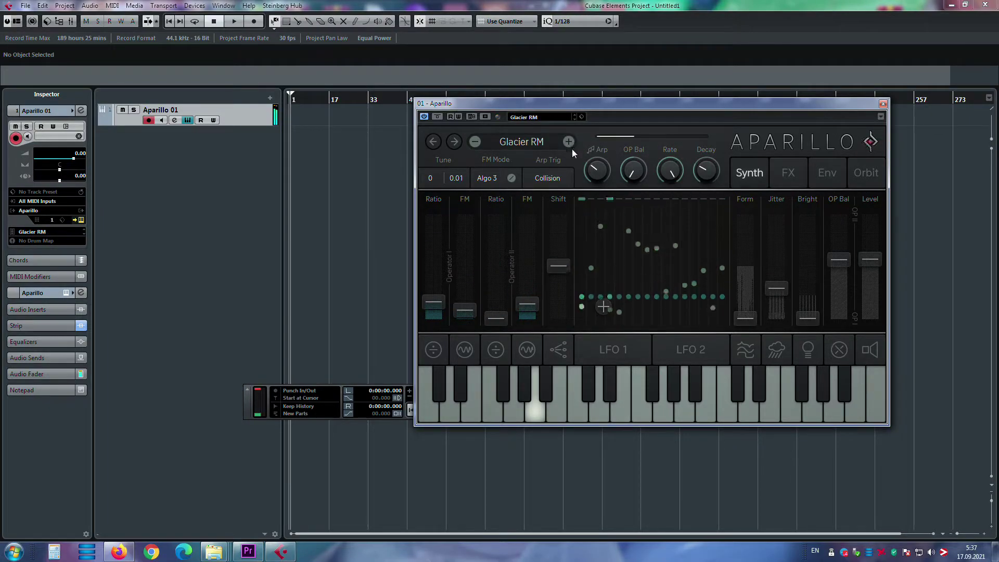
Restrict Glacier RM's Shift modulation to odd voices and raise the Shift and Operator II FM sliders.
{"action": "left_click_drag", "start_coordinate": [557, 265], "coordinate": [573, 353]}
{"action": "left_click", "coordinate": [561, 349]}
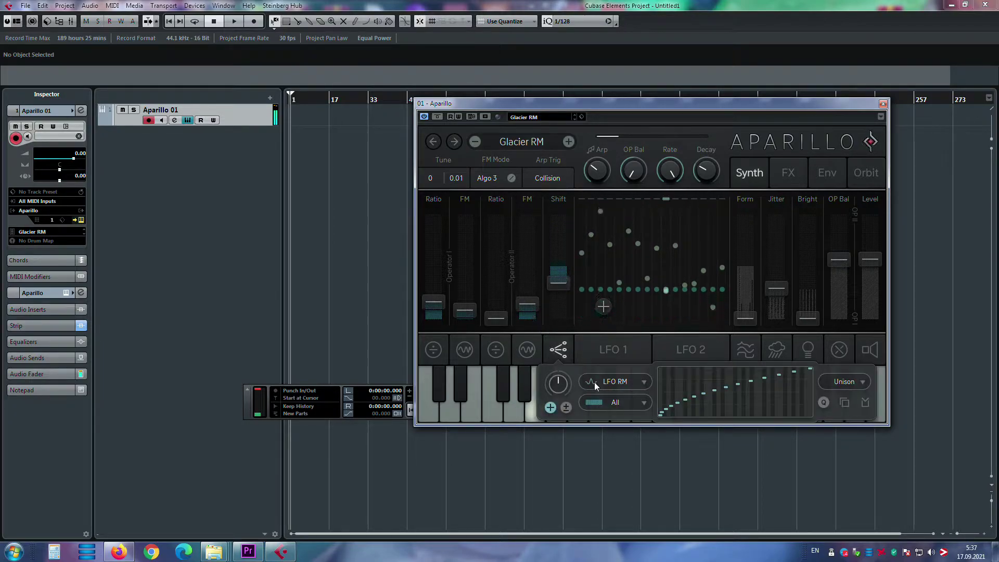
{"action": "left_click", "coordinate": [609, 395]}
{"action": "left_click", "coordinate": [608, 355]}
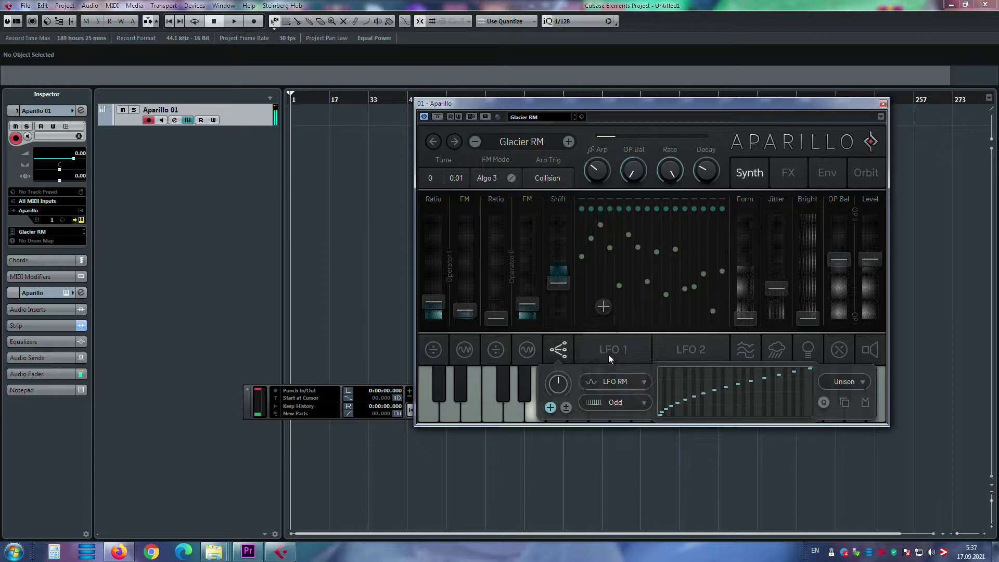
{"action": "left_click_drag", "start_coordinate": [566, 293], "coordinate": [585, 261]}
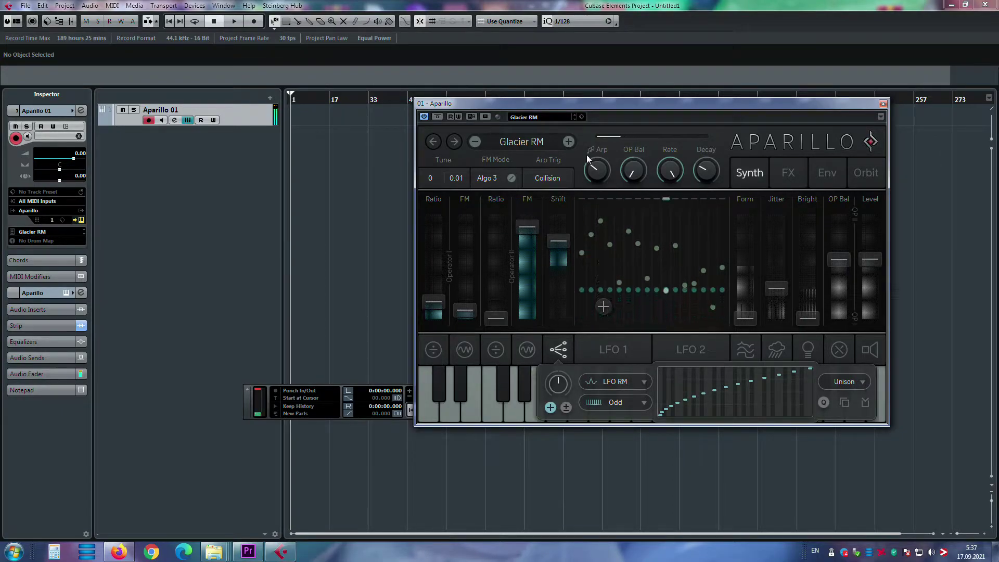
Load the Rebels Of Space SB preset, nudge its Form slider up slightly and switch to the Rebels On Haze SB preset.
{"action": "left_click", "coordinate": [567, 142]}
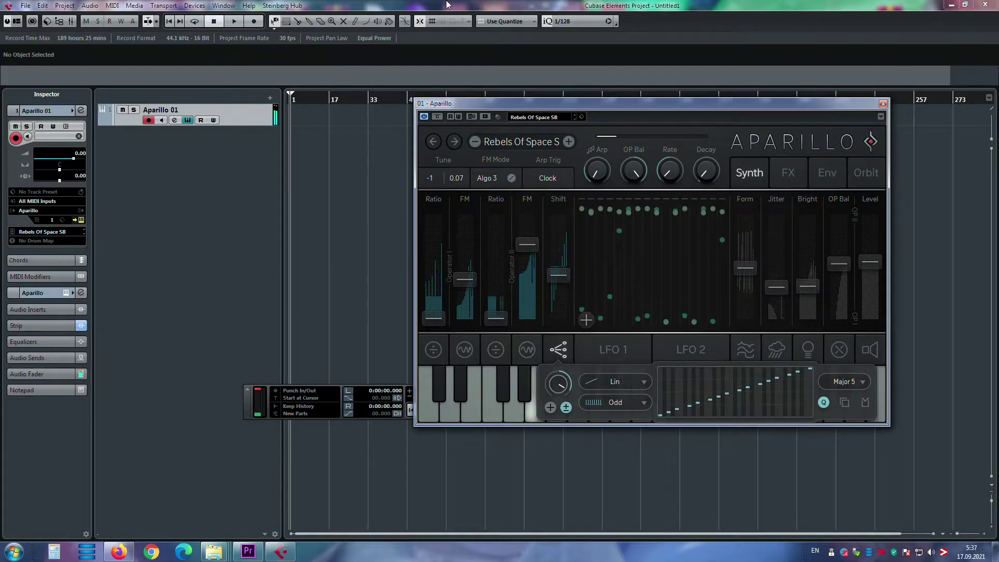
{"action": "mouse_move", "coordinate": [743, 273]}
{"action": "left_mouse_down"}
{"action": "mouse_move", "coordinate": [736, 308]}
{"action": "mouse_move", "coordinate": [739, 208]}
{"action": "mouse_move", "coordinate": [741, 261]}
{"action": "left_mouse_up"}
{"action": "left_click", "coordinate": [572, 142]}
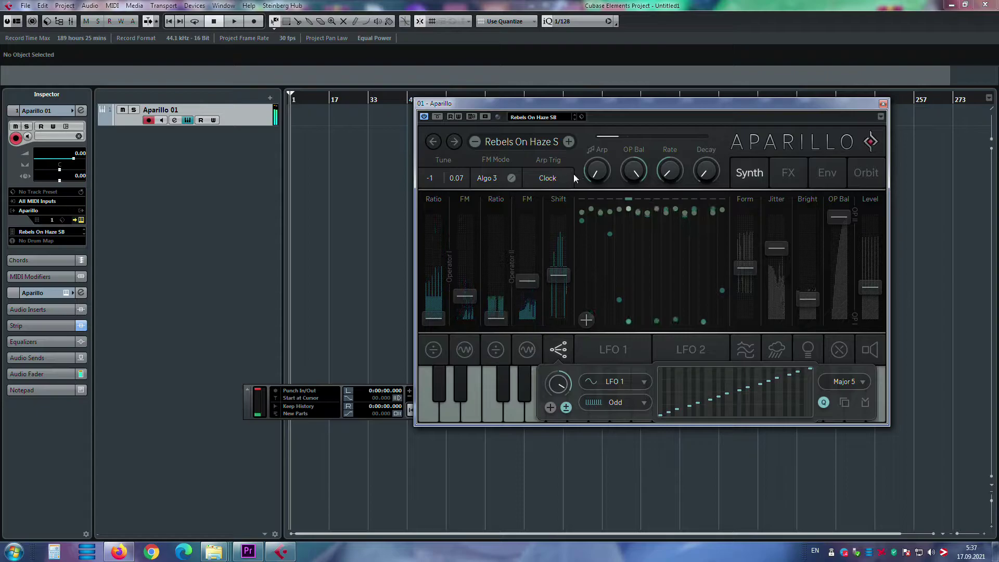
Browse the preset categories and load EchoLot SB from the Cinematic category.
{"action": "left_click", "coordinate": [520, 142]}
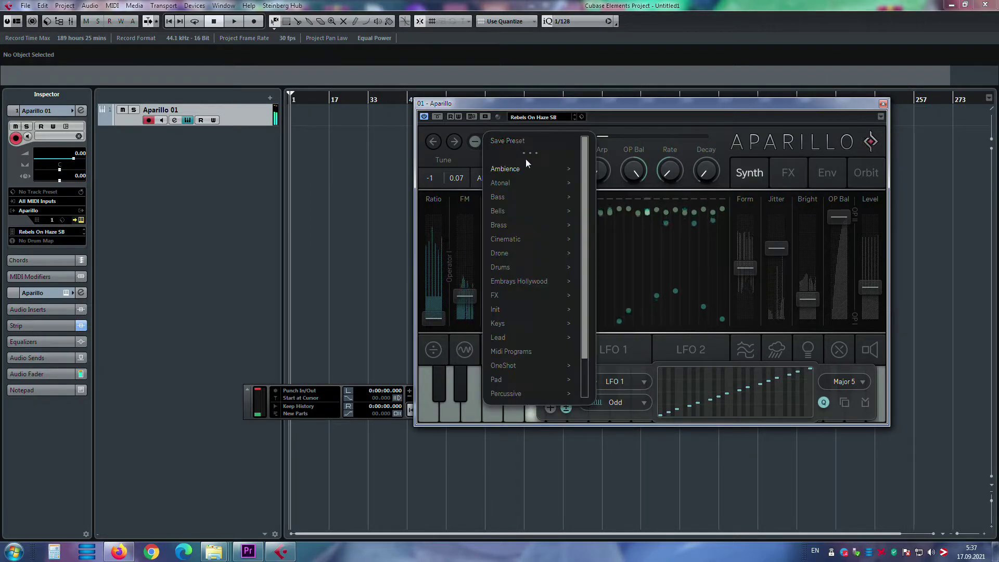
{"action": "mouse_move", "coordinate": [533, 185]}
{"action": "mouse_move", "coordinate": [531, 203]}
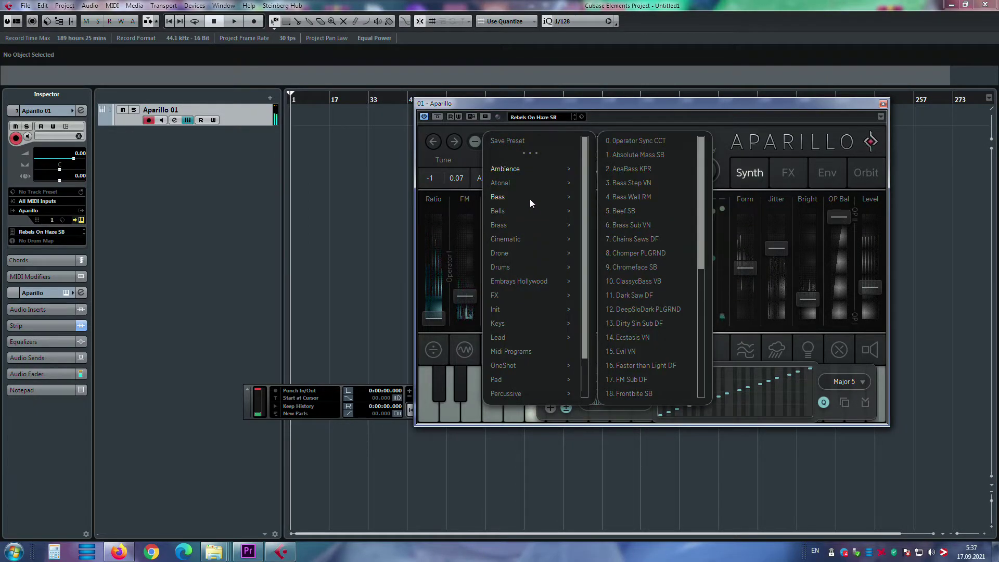
{"action": "mouse_move", "coordinate": [523, 224]}
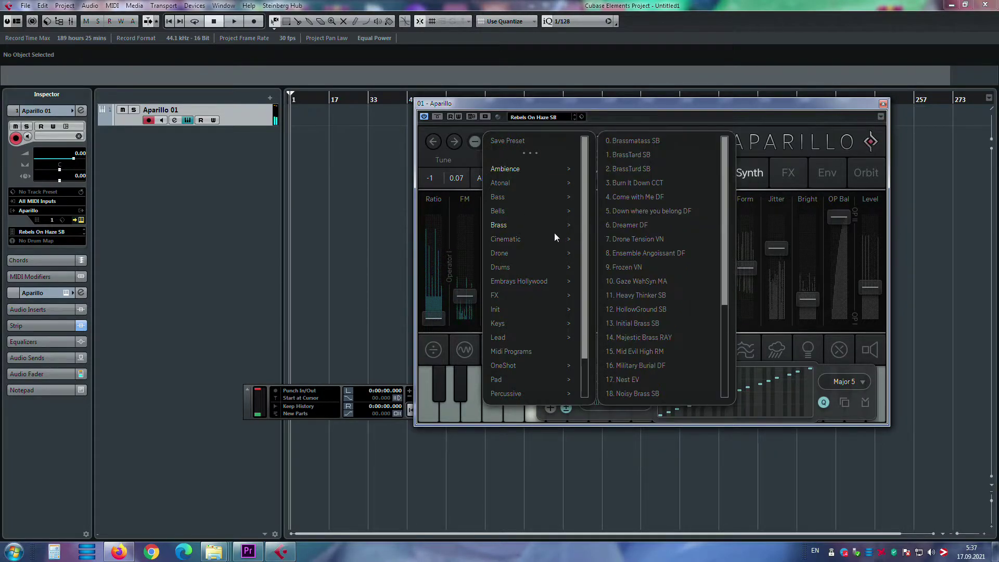
{"action": "mouse_move", "coordinate": [579, 240]}
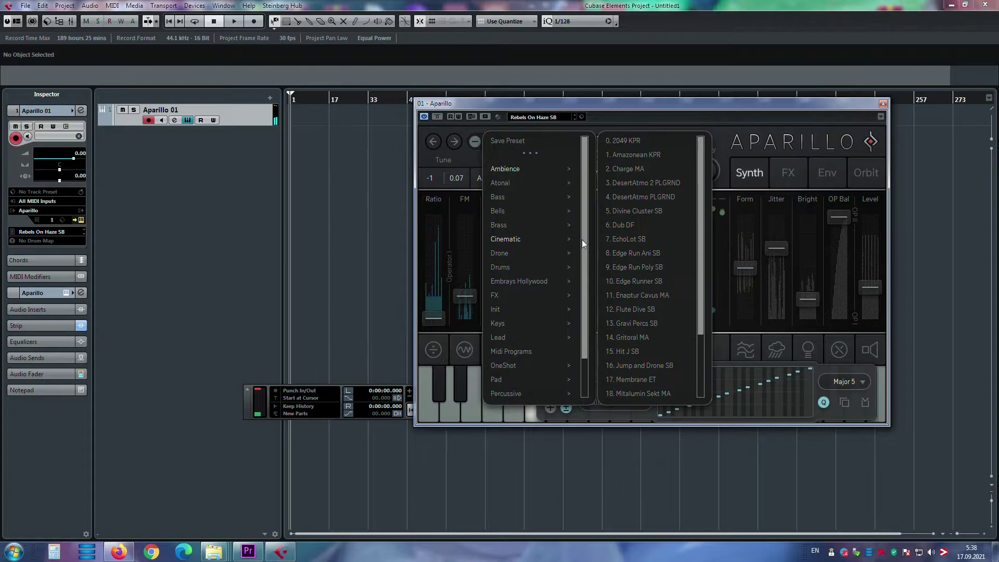
{"action": "left_click", "coordinate": [620, 242]}
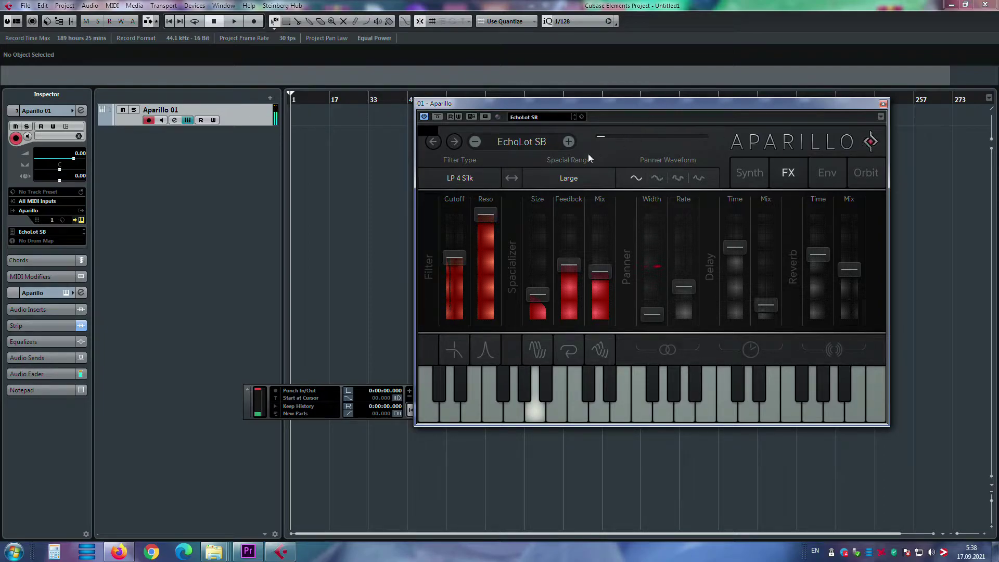
Load the Edge Run Ani SB preset, lower Jitter to its minimum and set Form and Shift slightly below the centre.
{"action": "left_click", "coordinate": [572, 145]}
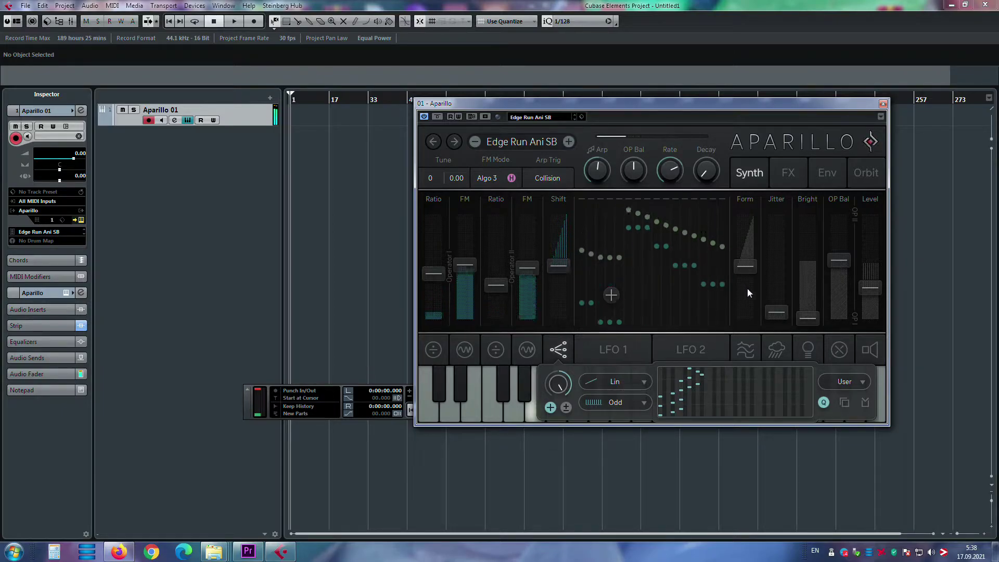
{"action": "mouse_move", "coordinate": [776, 313]}
{"action": "left_mouse_down"}
{"action": "mouse_move", "coordinate": [783, 203]}
{"action": "mouse_move", "coordinate": [788, 311]}
{"action": "left_mouse_up"}
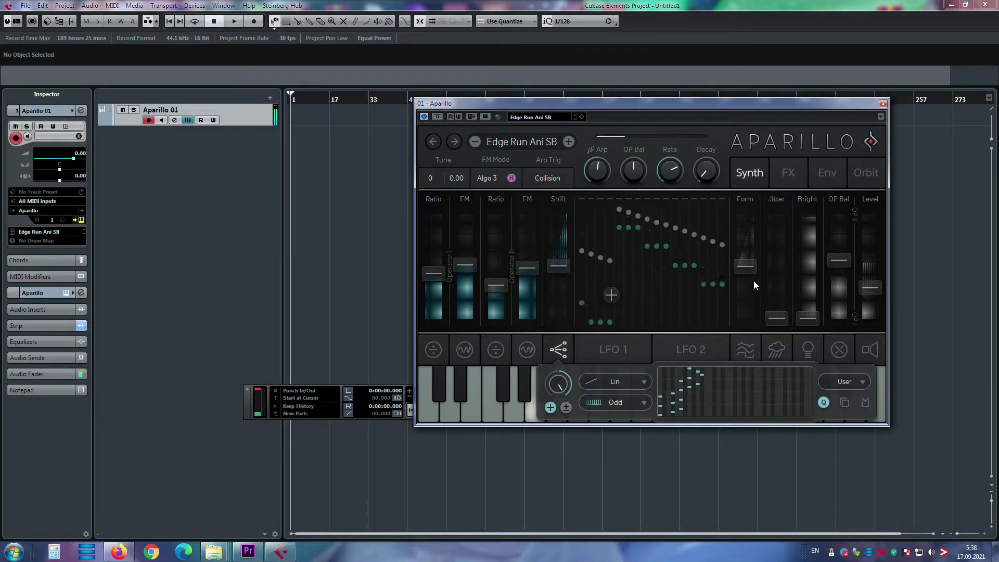
{"action": "left_click_drag", "start_coordinate": [754, 281], "coordinate": [751, 238]}
{"action": "scroll", "coordinate": [751, 238], "scroll_direction": "up", "scroll_amount": 3}
{"action": "mouse_move", "coordinate": [743, 285]}
{"action": "left_mouse_down"}
{"action": "mouse_move", "coordinate": [745, 313]}
{"action": "mouse_move", "coordinate": [751, 274]}
{"action": "left_mouse_up"}
{"action": "mouse_move", "coordinate": [556, 264]}
{"action": "left_mouse_down"}
{"action": "mouse_move", "coordinate": [551, 309]}
{"action": "mouse_move", "coordinate": [563, 212]}
{"action": "mouse_move", "coordinate": [562, 258]}
{"action": "left_mouse_up"}
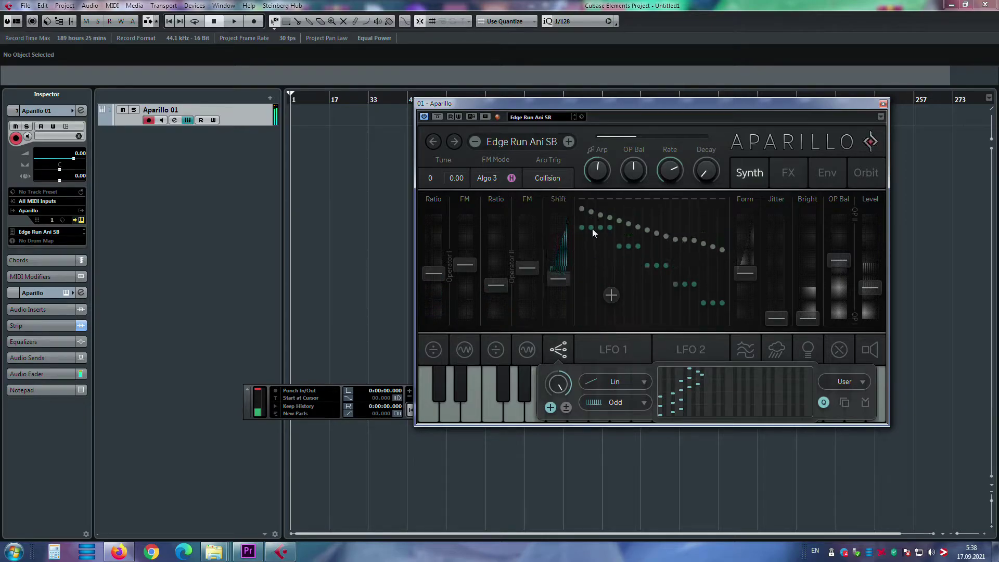
Load the Edge Run Poly SB preset, vary its Level slider and switch to the Edge Runner SB preset.
{"action": "left_click", "coordinate": [569, 143]}
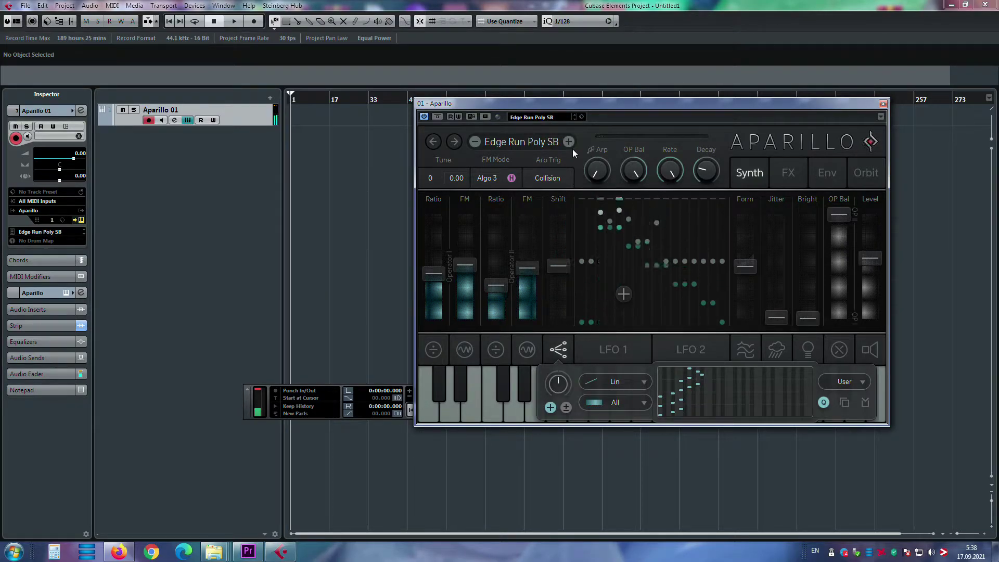
{"action": "scroll", "coordinate": [874, 252], "scroll_direction": "up", "scroll_amount": 4}
{"action": "scroll", "coordinate": [876, 264], "scroll_direction": "down", "scroll_amount": 10}
{"action": "left_click_drag", "start_coordinate": [870, 314], "coordinate": [874, 272]}
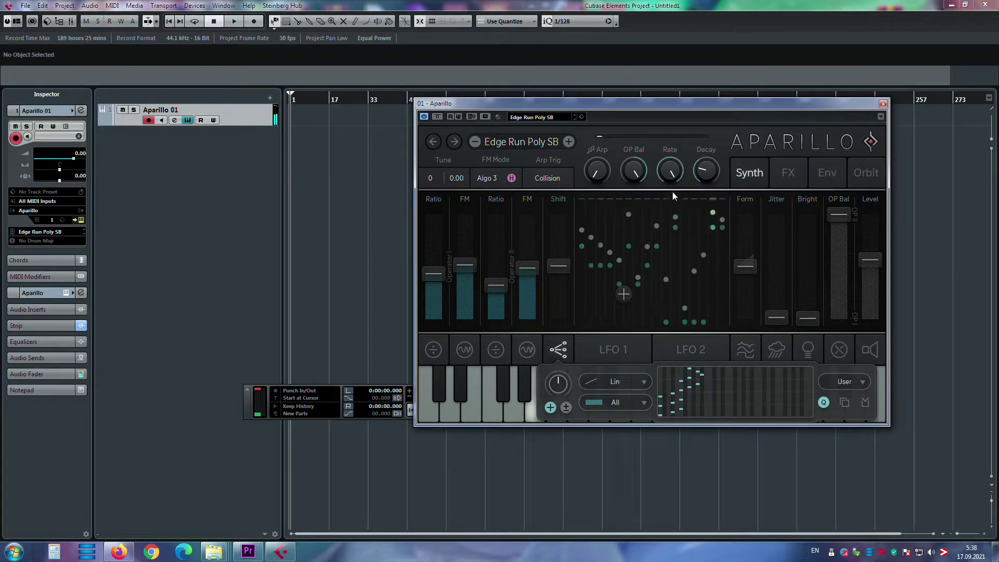
{"action": "left_click", "coordinate": [574, 141]}
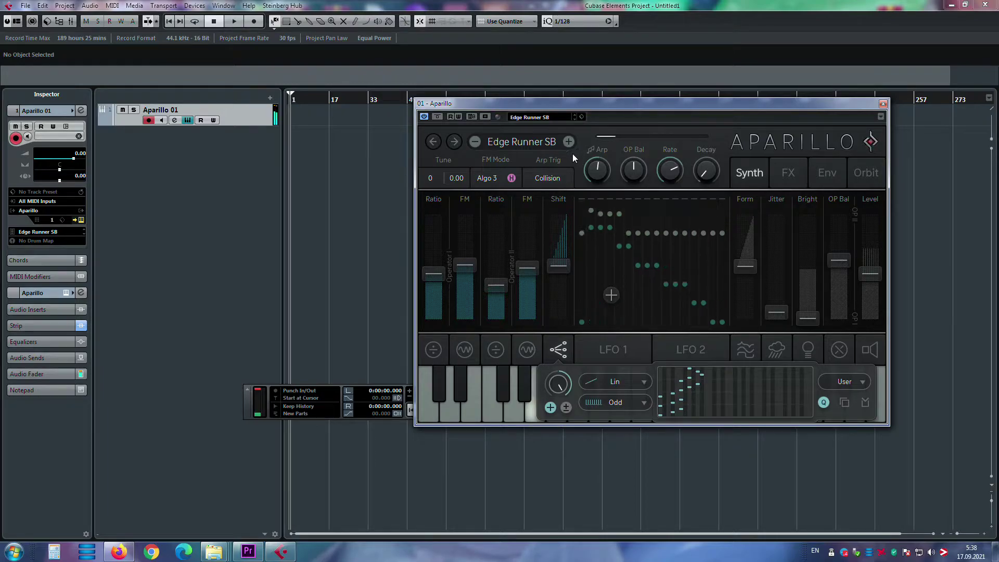
Load the Enaptur Cavus MA preset and move the orbiter around the field among the modulation nodes to reshape the sound.
{"action": "left_click", "coordinate": [566, 148]}
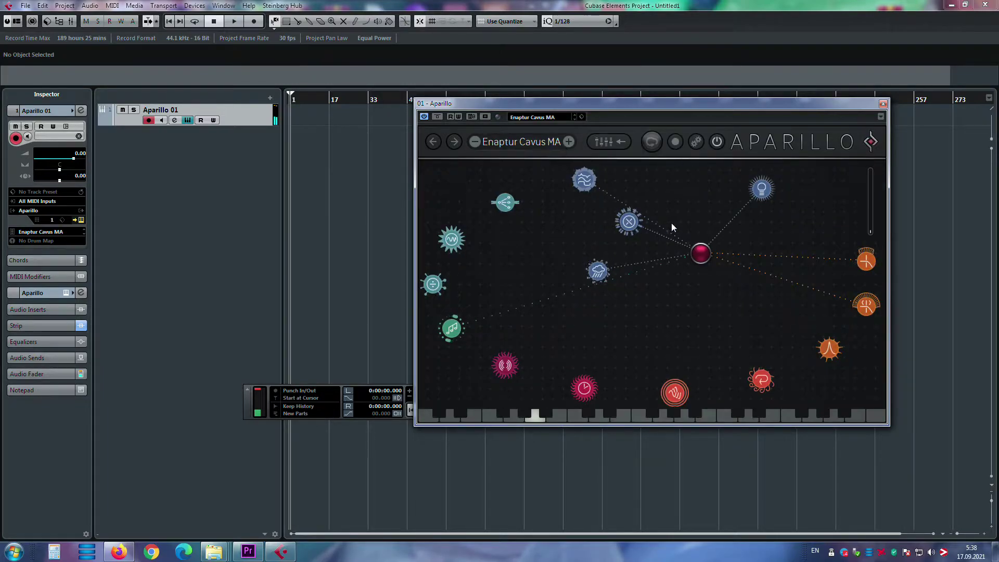
{"action": "mouse_move", "coordinate": [700, 254]}
{"action": "left_mouse_down"}
{"action": "mouse_move", "coordinate": [483, 288]}
{"action": "mouse_move", "coordinate": [559, 322]}
{"action": "mouse_move", "coordinate": [588, 352]}
{"action": "mouse_move", "coordinate": [495, 236]}
{"action": "mouse_move", "coordinate": [607, 252]}
{"action": "mouse_move", "coordinate": [597, 237]}
{"action": "mouse_move", "coordinate": [708, 240]}
{"action": "left_mouse_up"}
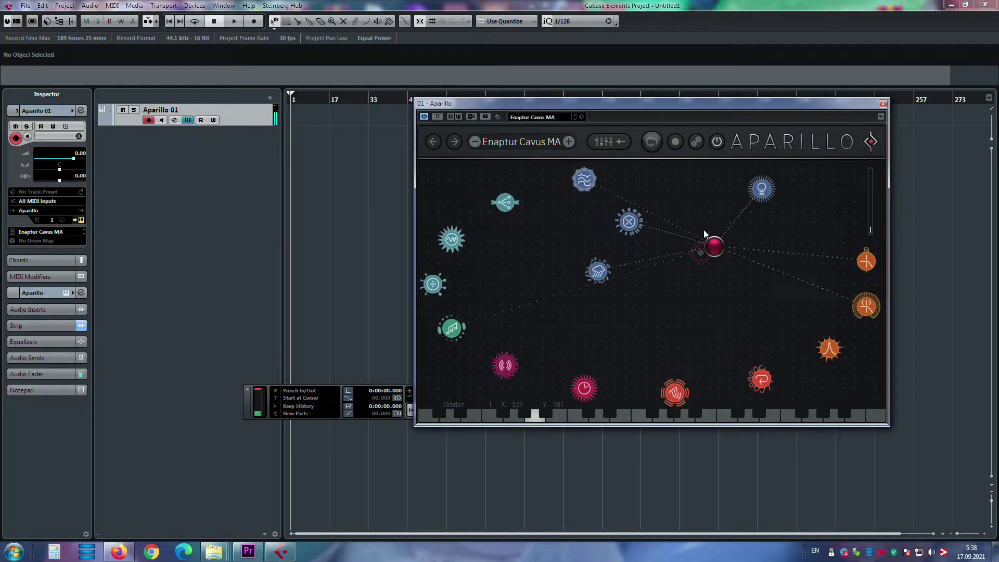
{"action": "left_click_drag", "start_coordinate": [667, 353], "coordinate": [842, 195]}
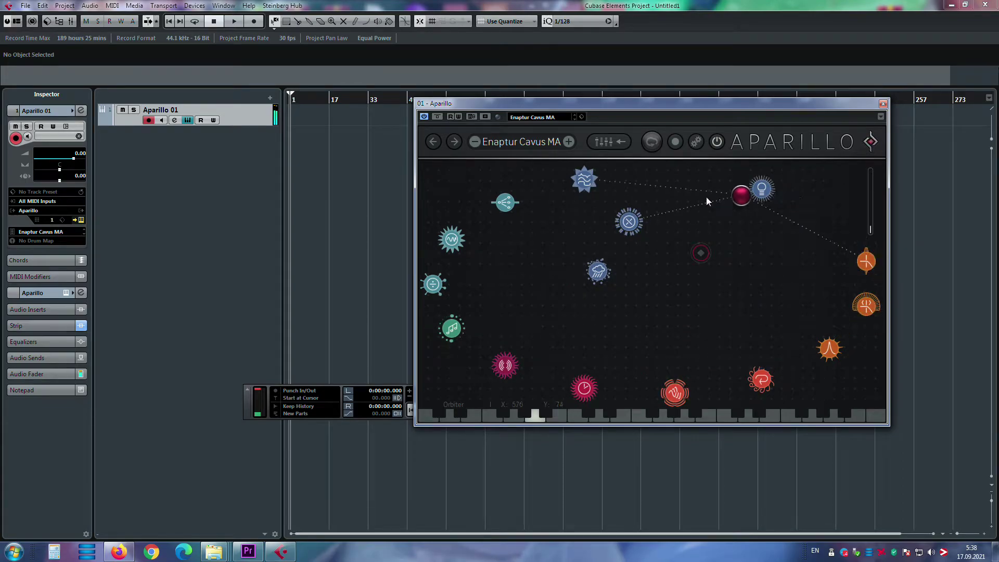
{"action": "left_click_drag", "start_coordinate": [588, 212], "coordinate": [523, 337]}
{"action": "left_click_drag", "start_coordinate": [766, 207], "coordinate": [527, 284]}
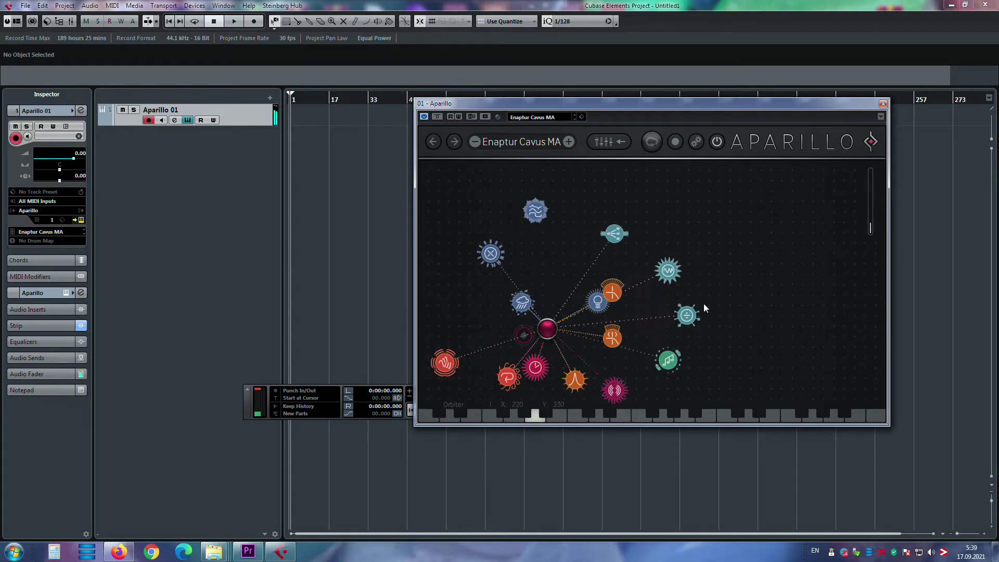
{"action": "left_click", "coordinate": [690, 219]}
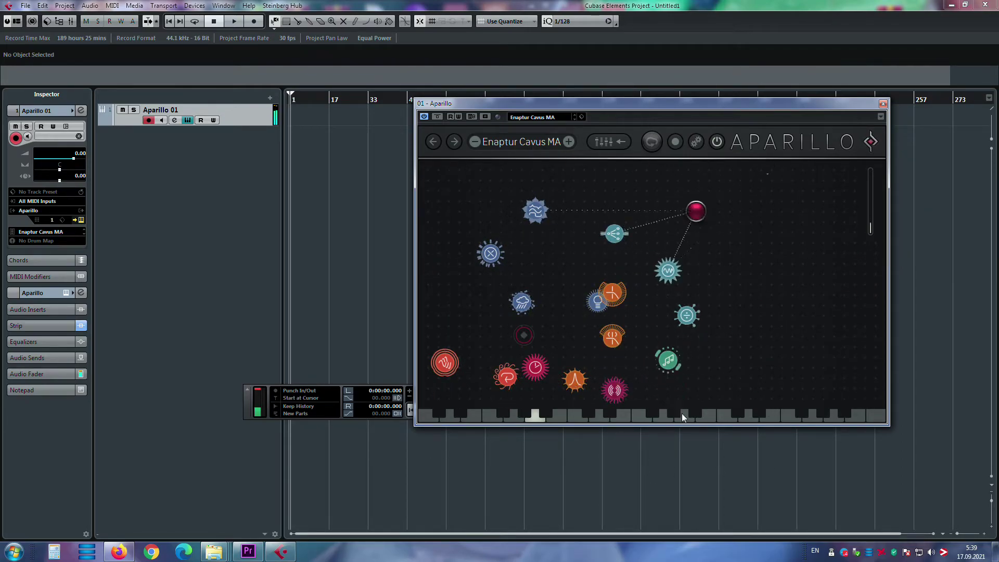
Load the Flute Dive SB preset and lower its Form slider to -100 %.
{"action": "left_click", "coordinate": [568, 143]}
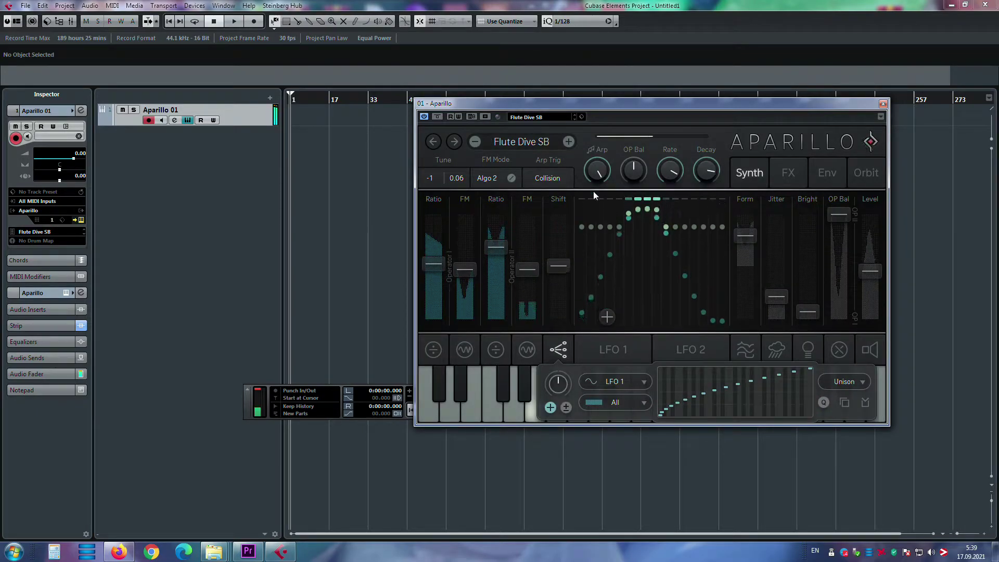
{"action": "left_click_drag", "start_coordinate": [750, 242], "coordinate": [789, 317]}
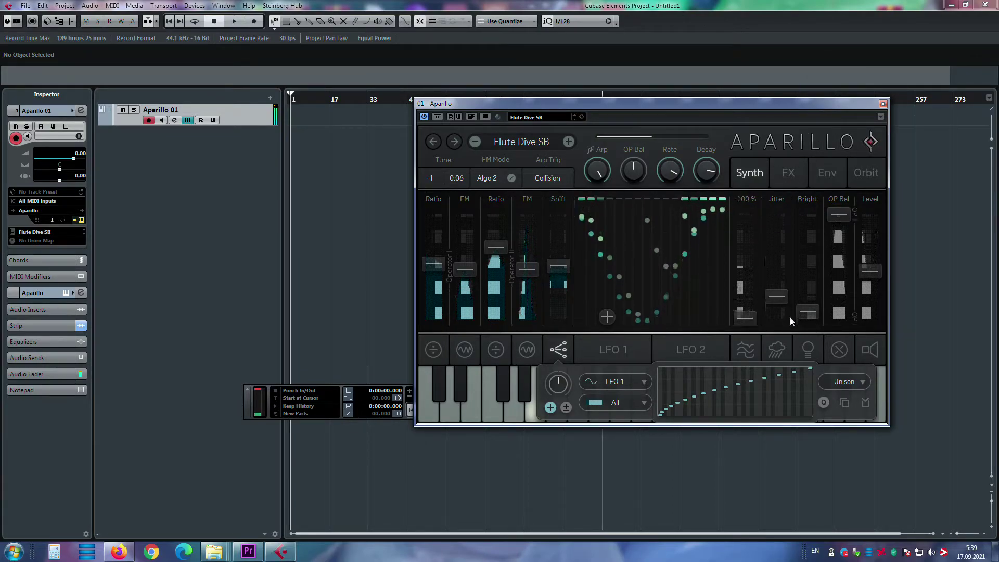
Load the Gravi Percs SB preset and raise Form, Jitter, Shift and both operators' FM and Ratio sliders to maximum.
{"action": "left_click", "coordinate": [575, 143]}
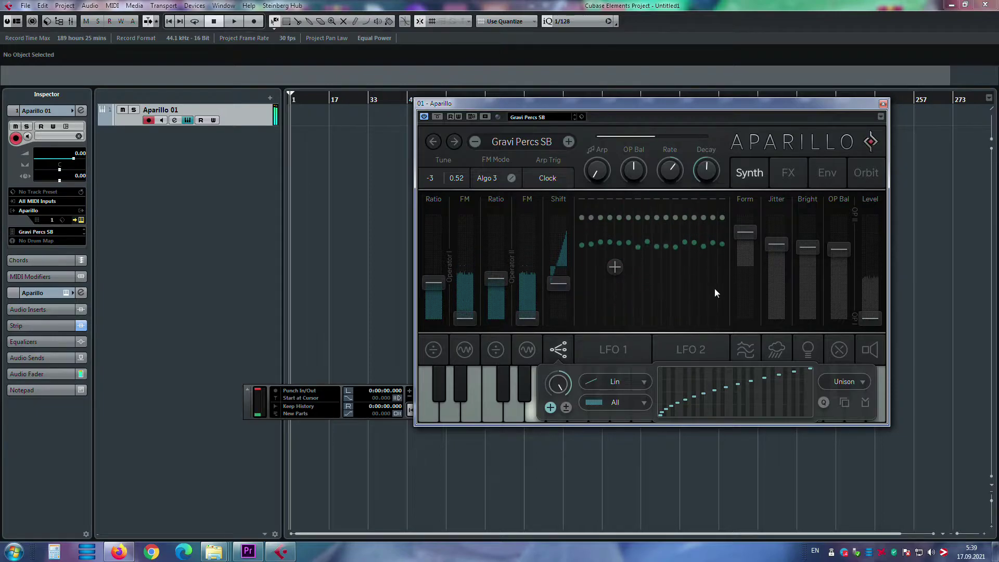
{"action": "left_click_drag", "start_coordinate": [741, 214], "coordinate": [786, 210]}
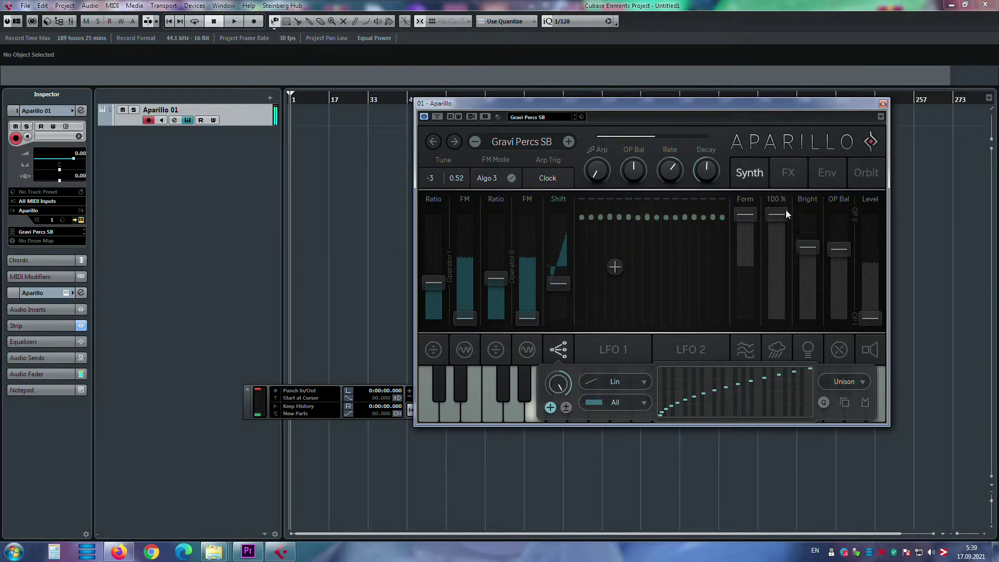
{"action": "left_click_drag", "start_coordinate": [574, 285], "coordinate": [553, 250]}
{"action": "left_click_drag", "start_coordinate": [538, 314], "coordinate": [535, 218]}
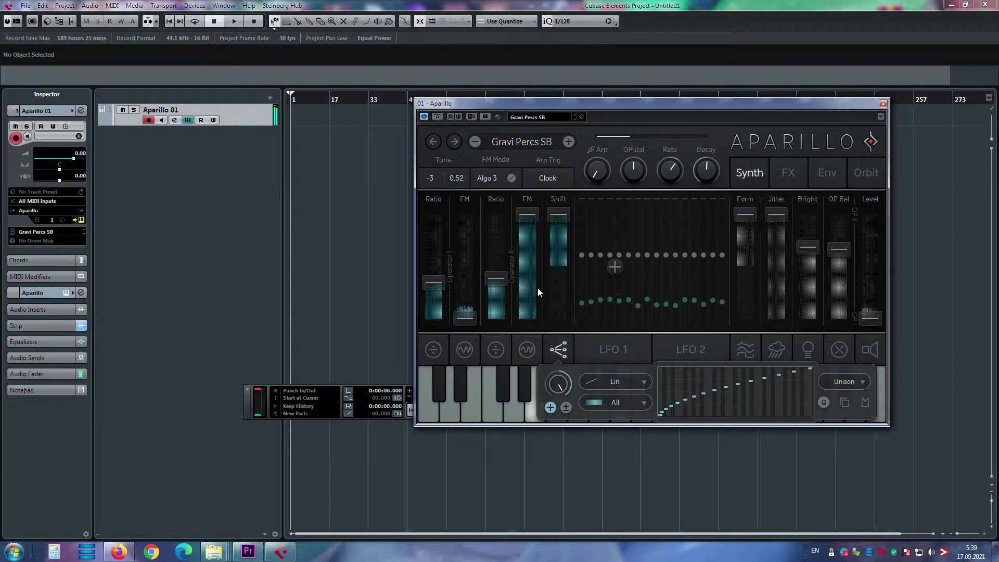
{"action": "left_click_drag", "start_coordinate": [506, 261], "coordinate": [499, 218]}
{"action": "left_click_drag", "start_coordinate": [466, 325], "coordinate": [434, 212]}
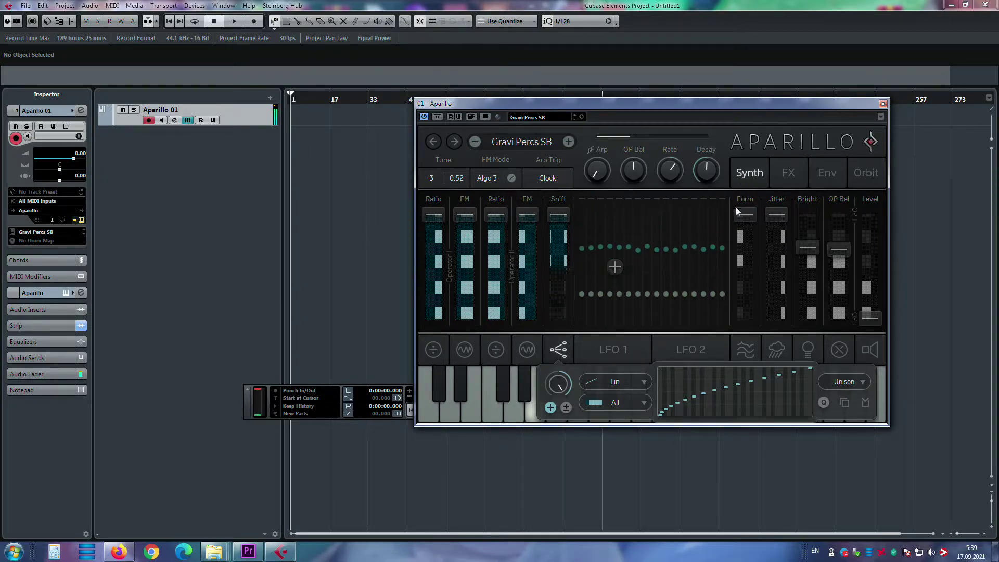
Raise the Bright, OP Bal and Level sliders of Gravi Percs SB to maximum and drop Form to its minimum.
{"action": "left_click_drag", "start_coordinate": [806, 248], "coordinate": [807, 214]}
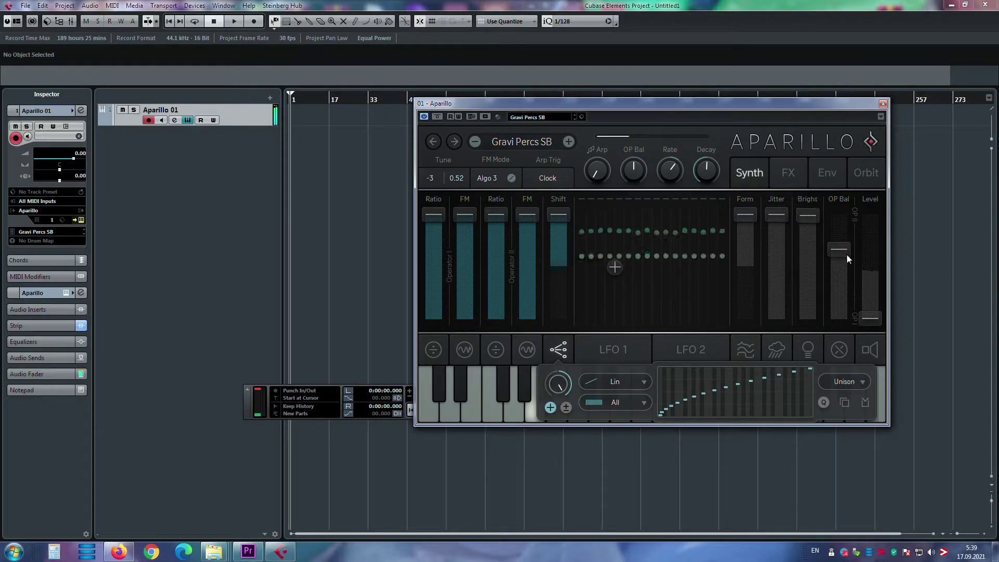
{"action": "left_click_drag", "start_coordinate": [842, 250], "coordinate": [840, 215]}
{"action": "left_click_drag", "start_coordinate": [868, 316], "coordinate": [870, 214]}
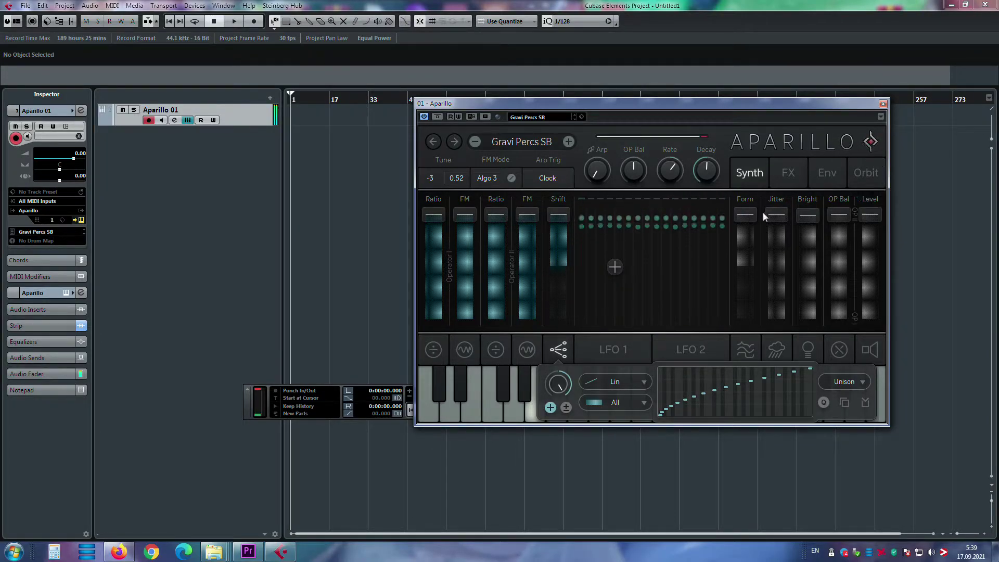
{"action": "left_click_drag", "start_coordinate": [745, 215], "coordinate": [768, 553]}
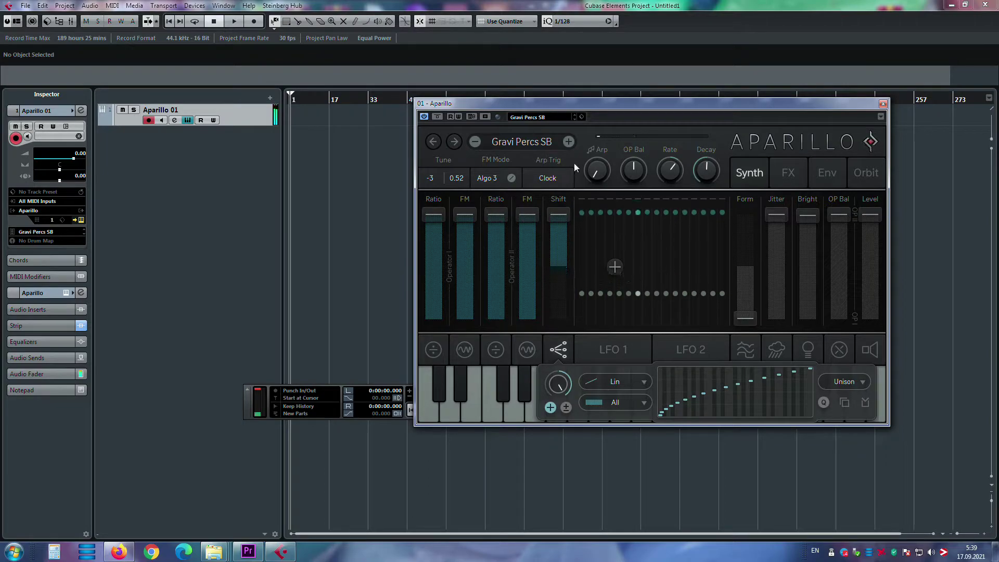
Load the Gritoral MA preset, raise Form slightly and Shift almost fully, and lower Operator II's Ratio and FM close to minimum.
{"action": "left_click", "coordinate": [568, 144]}
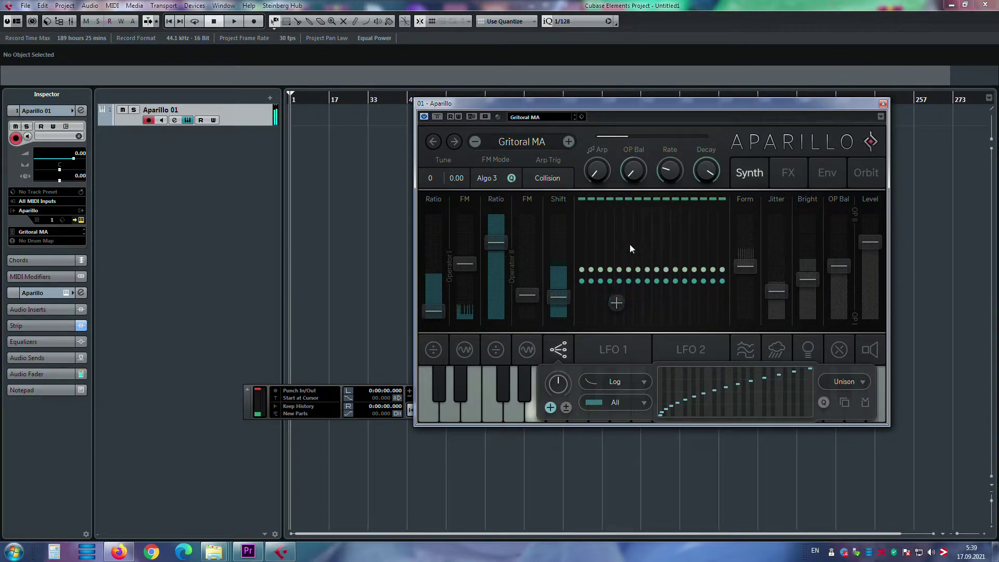
{"action": "left_click_drag", "start_coordinate": [745, 265], "coordinate": [742, 216]}
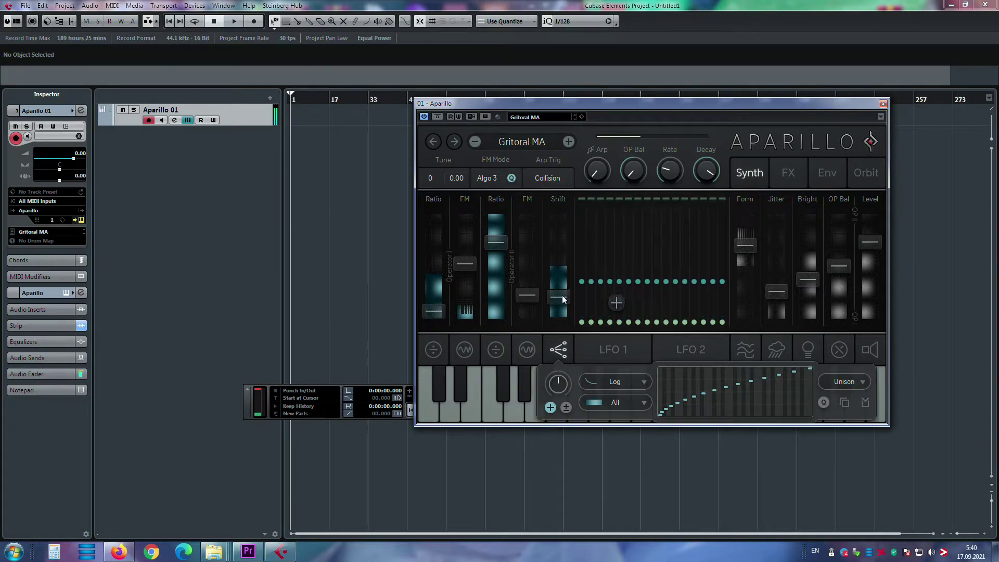
{"action": "left_click_drag", "start_coordinate": [559, 297], "coordinate": [569, 267]}
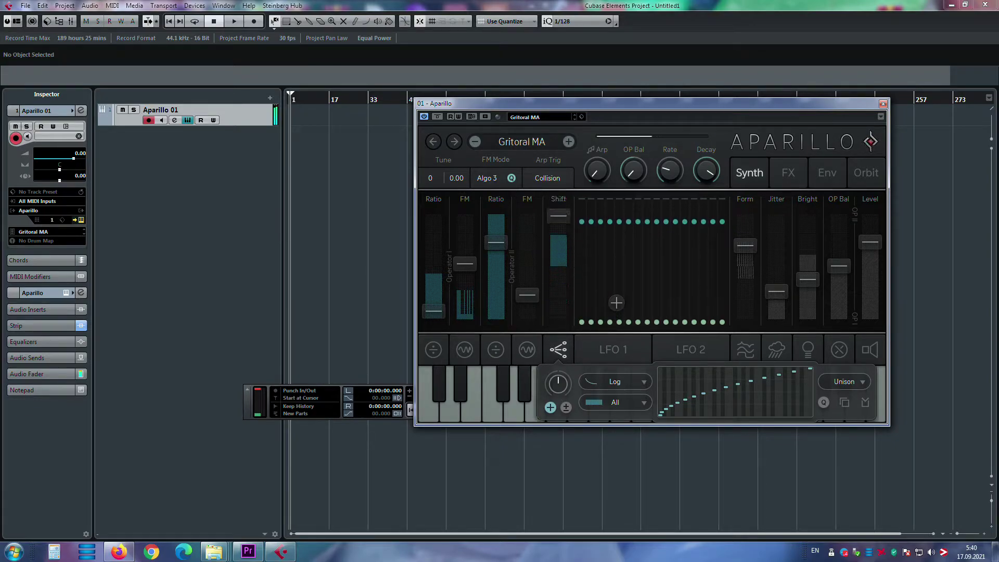
{"action": "left_click_drag", "start_coordinate": [494, 242], "coordinate": [556, 318]}
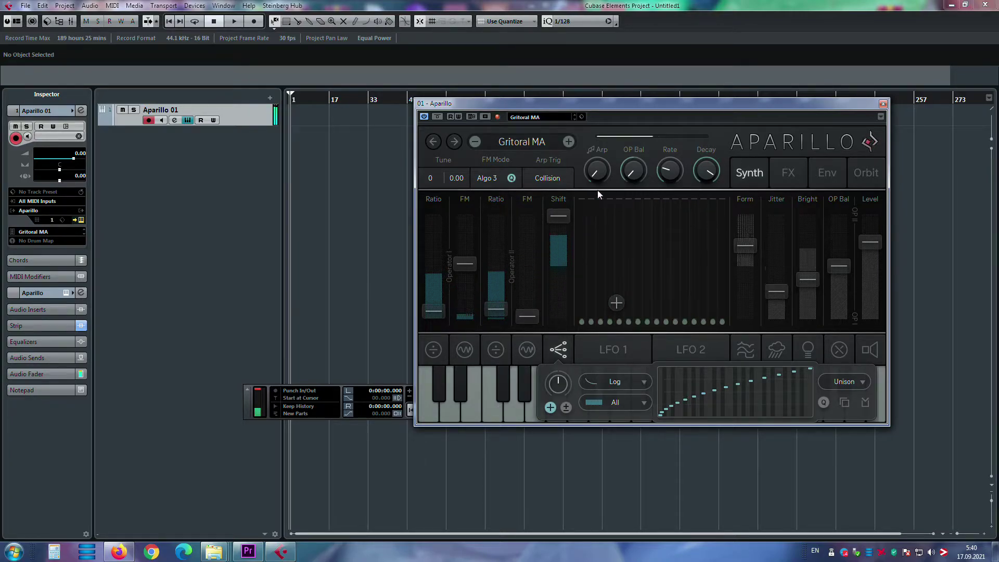
Audition the Hit J SB preset and switch to Jump and Drone SB.
{"action": "left_click", "coordinate": [566, 143]}
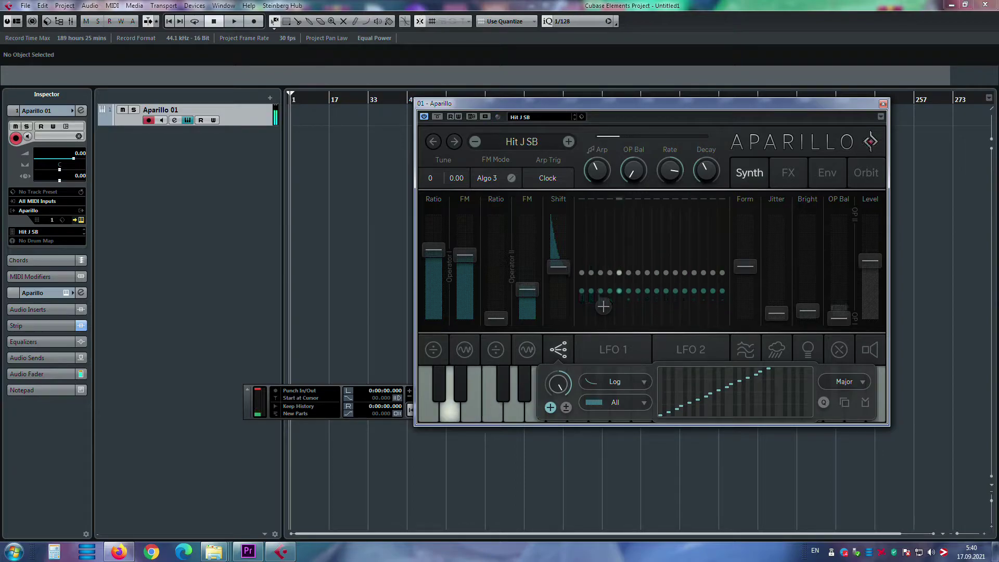
{"action": "left_click", "coordinate": [569, 142]}
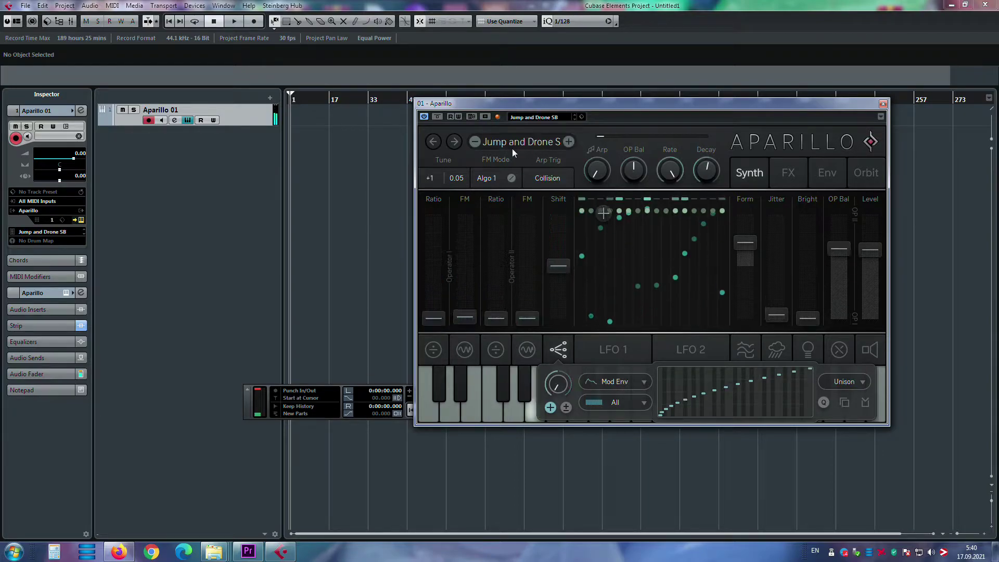
Load Gravitize RM from the Lead category and raise its Form slider to 65 %.
{"action": "left_click", "coordinate": [520, 145]}
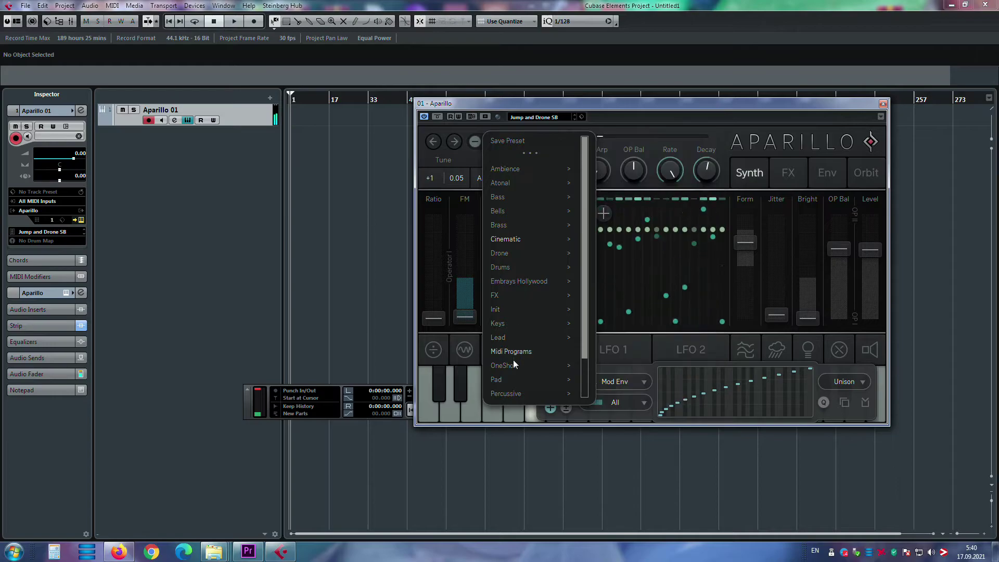
{"action": "mouse_move", "coordinate": [526, 335]}
{"action": "left_click", "coordinate": [619, 309]}
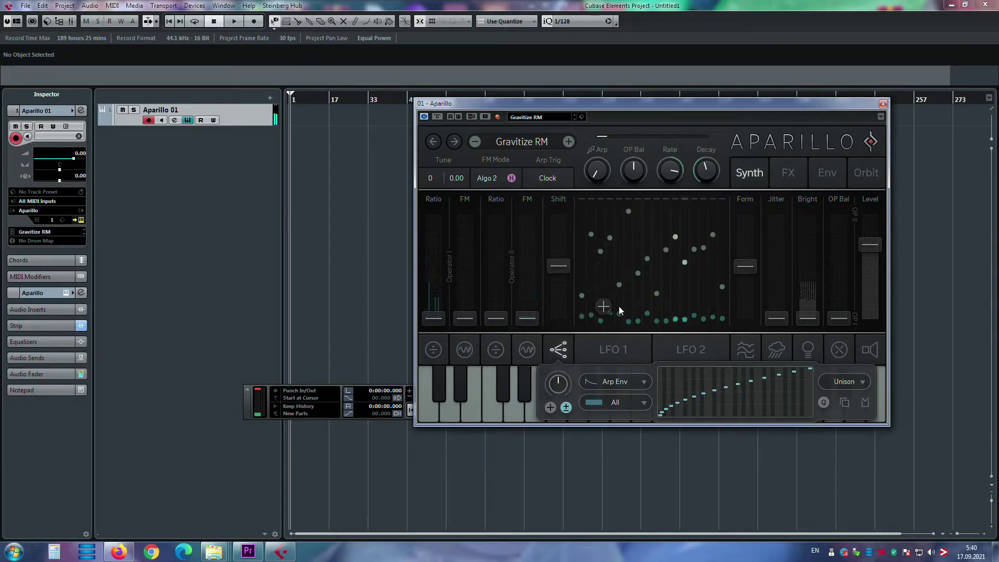
{"action": "left_click_drag", "start_coordinate": [745, 266], "coordinate": [745, 240]}
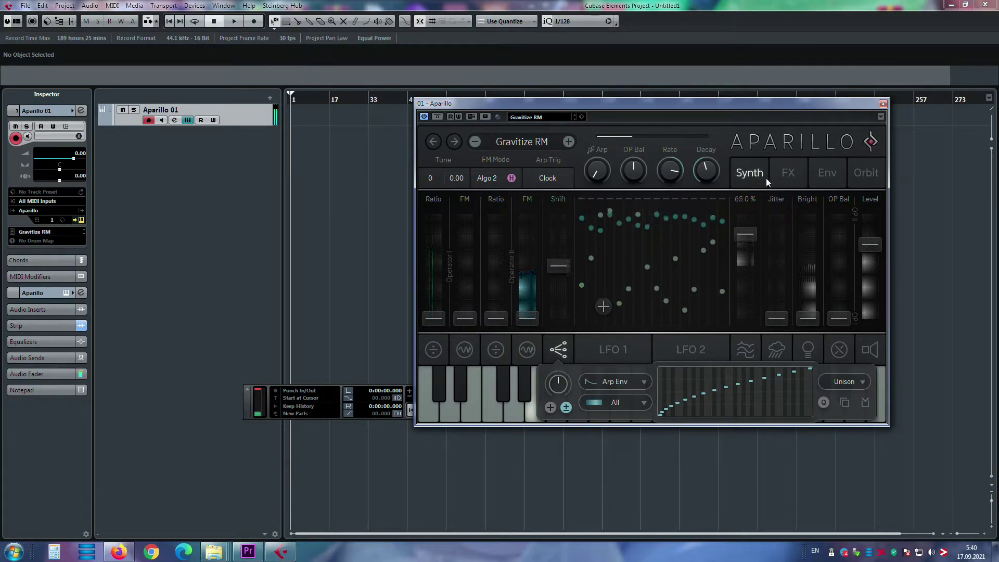
Audition the Lead presets Humanoidz KPR, Jazz PLGRND, Koto VN and Lead One KPR one after another.
{"action": "left_click", "coordinate": [569, 141]}
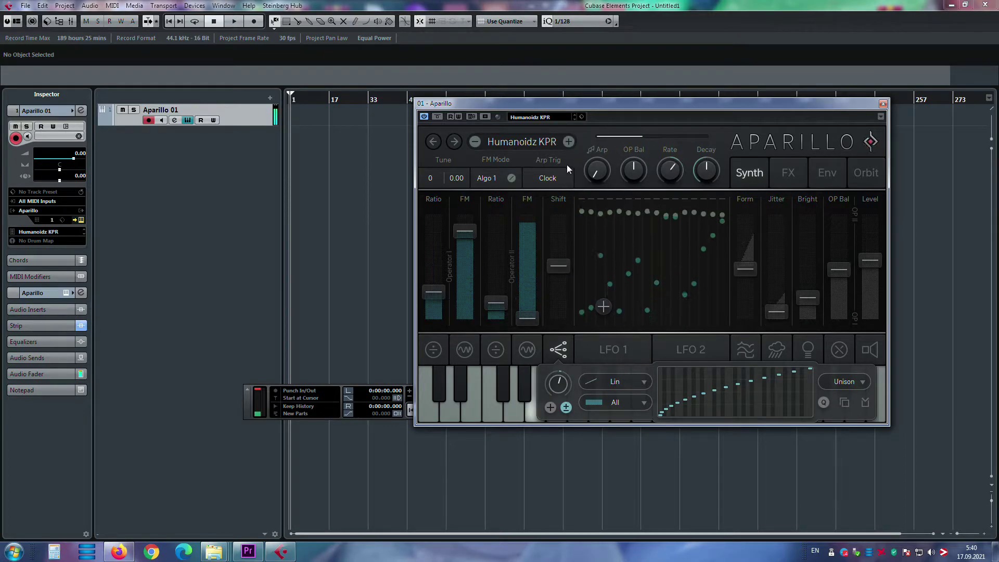
{"action": "left_click", "coordinate": [550, 144]}
{"action": "mouse_move", "coordinate": [549, 339]}
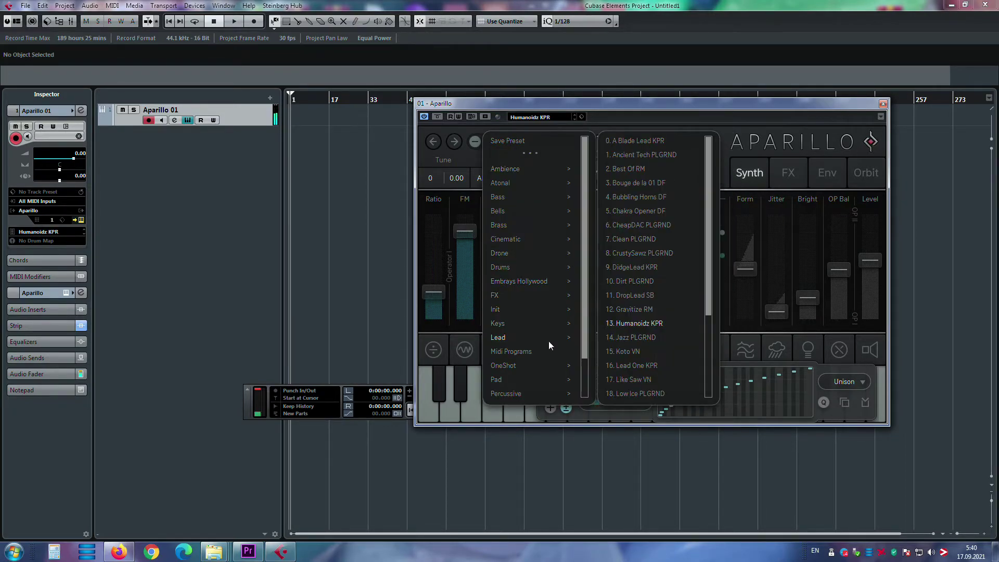
{"action": "left_click", "coordinate": [634, 338]}
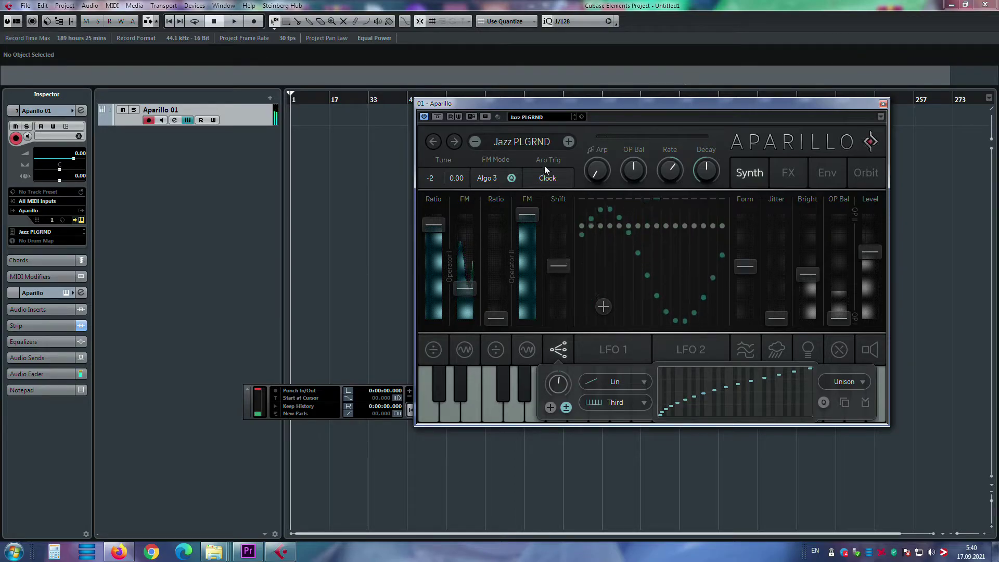
{"action": "left_click", "coordinate": [568, 141]}
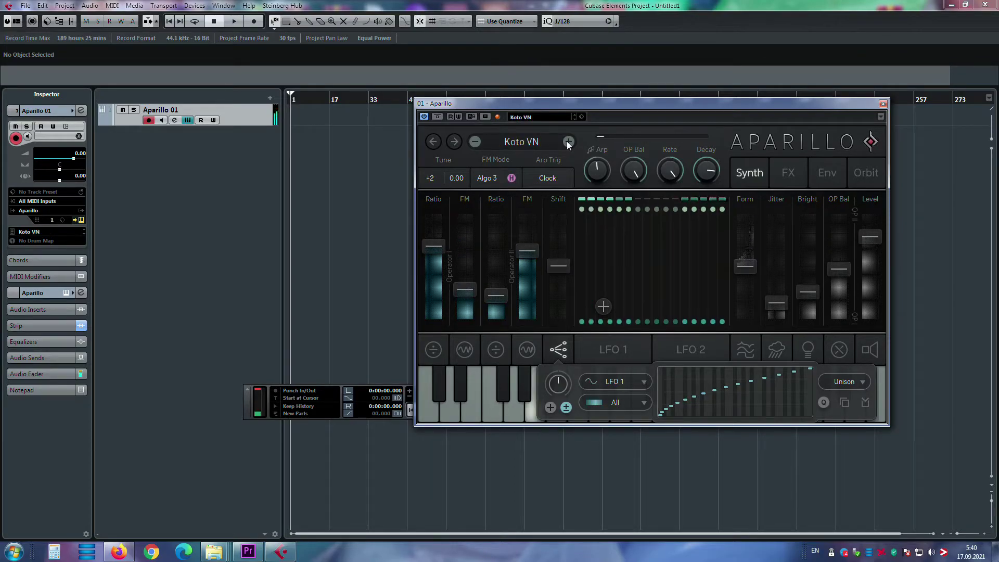
{"action": "left_click", "coordinate": [567, 141]}
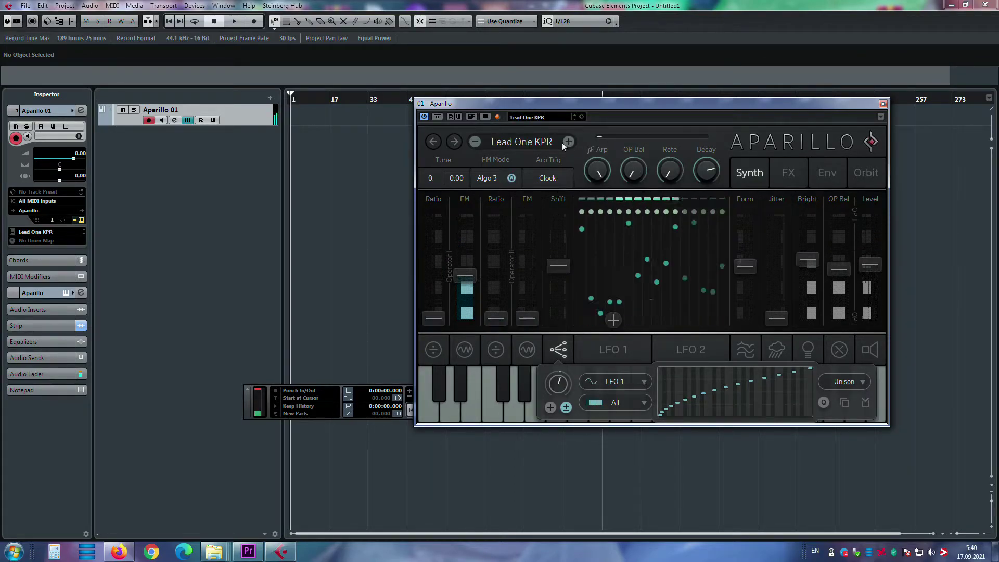
Load How Low RM from the Percussive category and switch to the Jewels KPR preset.
{"action": "left_click", "coordinate": [519, 143]}
{"action": "scroll", "coordinate": [560, 327], "scroll_direction": "down", "scroll_amount": 1}
{"action": "mouse_move", "coordinate": [558, 341]}
{"action": "mouse_move", "coordinate": [536, 354]}
{"action": "left_click", "coordinate": [666, 355]}
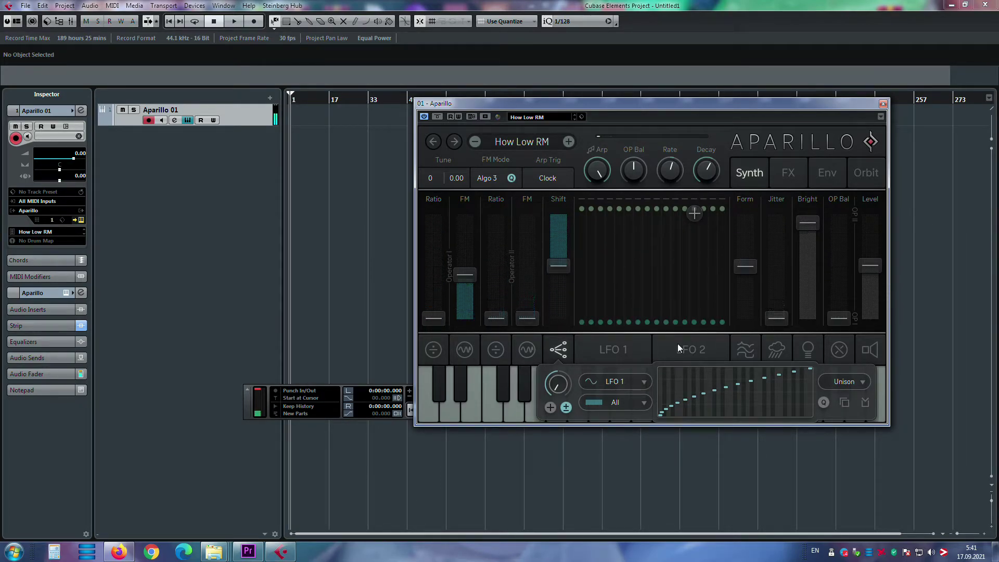
{"action": "left_click", "coordinate": [567, 143]}
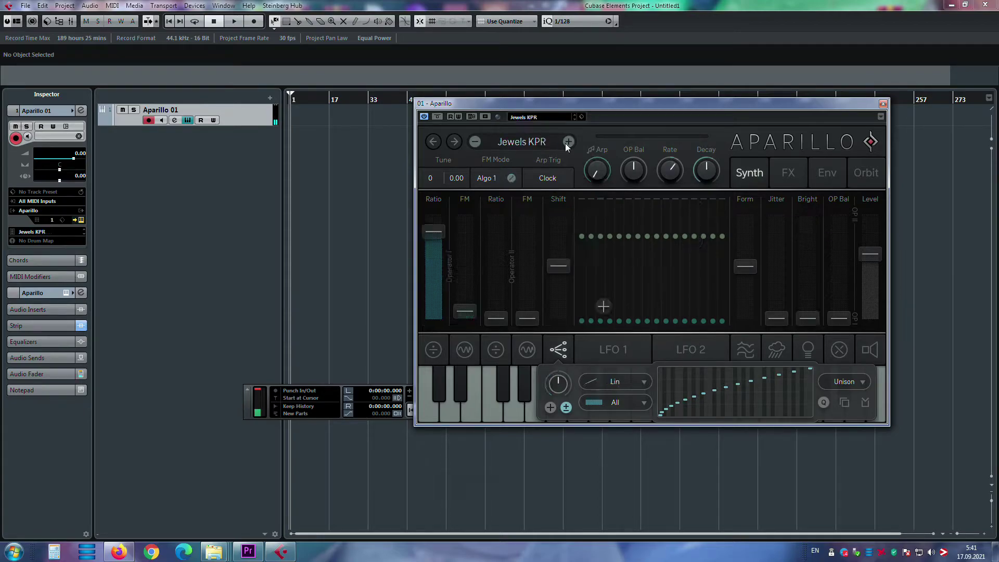
Load the Head Wound ET preset from the preset browser.
{"action": "left_click", "coordinate": [532, 145]}
{"action": "mouse_move", "coordinate": [539, 212]}
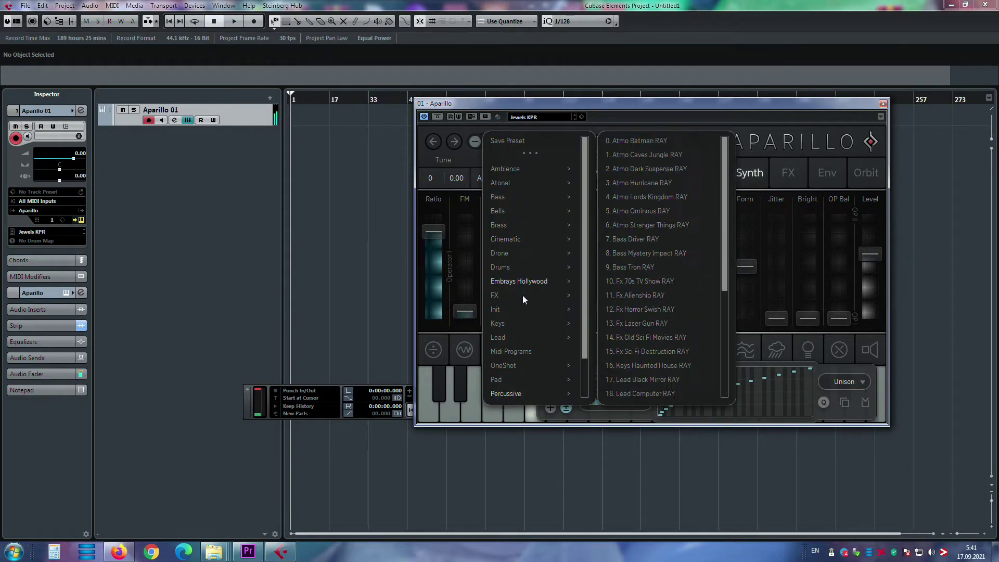
{"action": "scroll", "coordinate": [528, 355], "scroll_direction": "down", "scroll_amount": 1}
{"action": "mouse_move", "coordinate": [534, 358]}
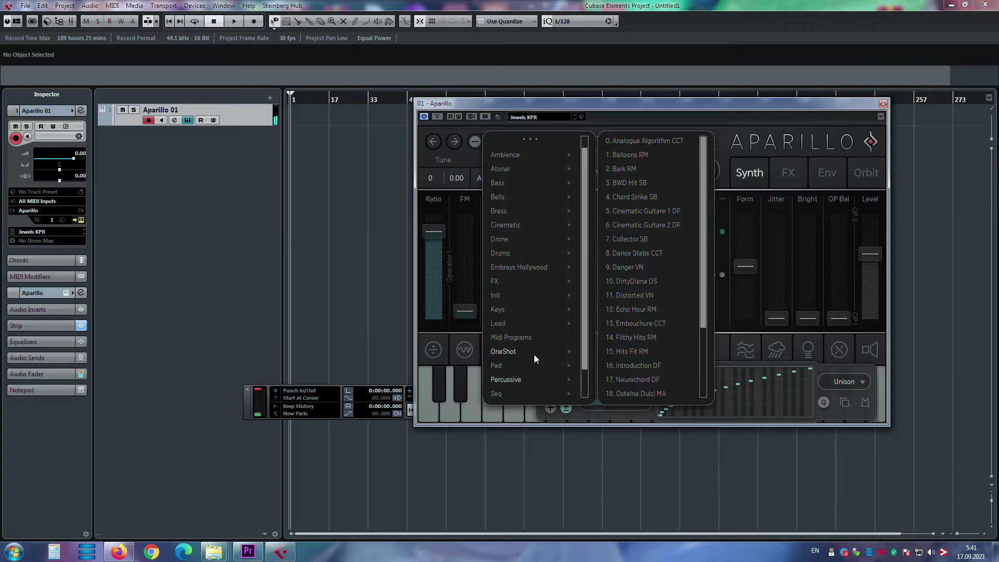
{"action": "mouse_move", "coordinate": [515, 380]}
{"action": "left_click", "coordinate": [639, 365]}
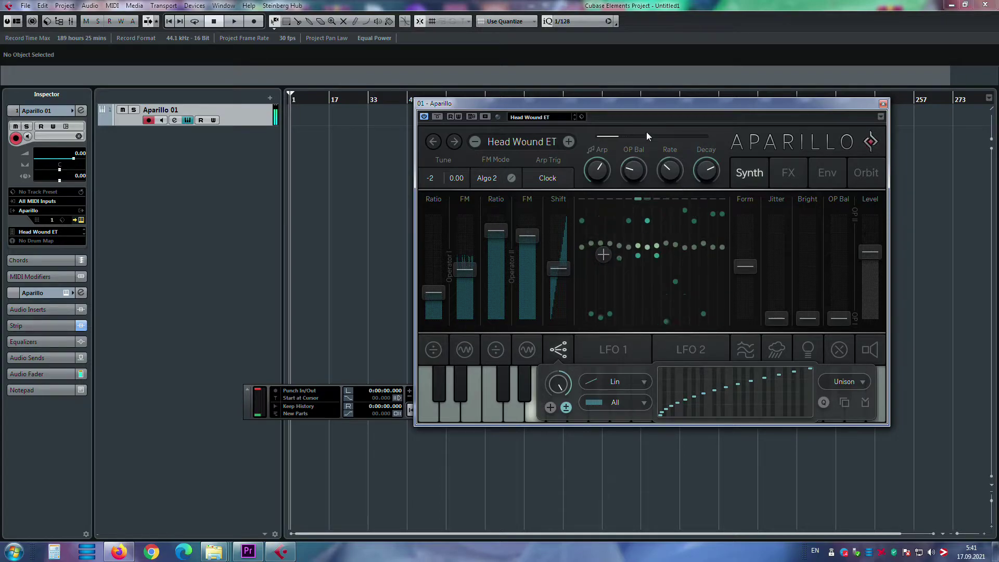
Audition the presets Hold One Breath SB and Hold One Key SB, adjusting the Form slider of each.
{"action": "left_click", "coordinate": [572, 142]}
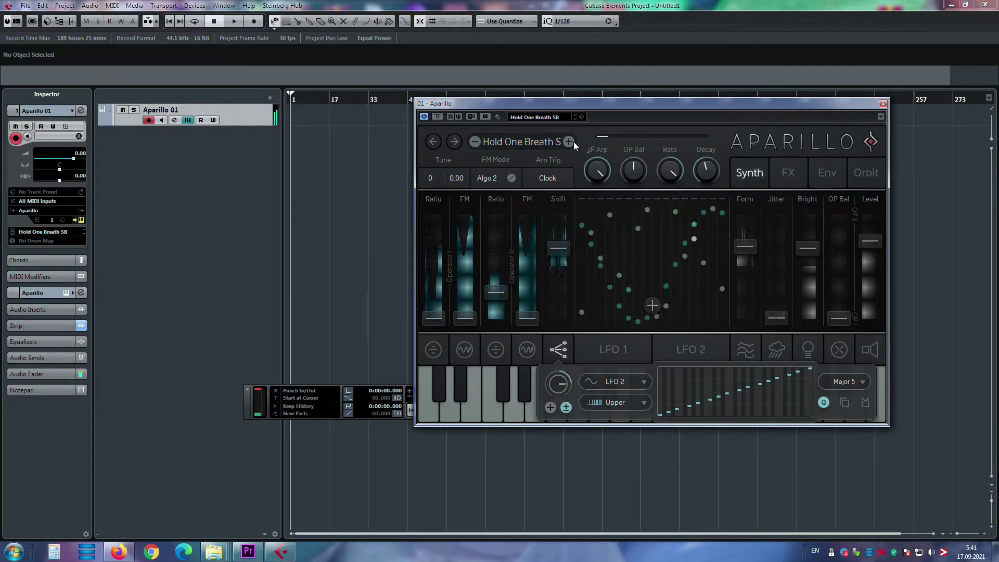
{"action": "left_click_drag", "start_coordinate": [747, 248], "coordinate": [762, 302]}
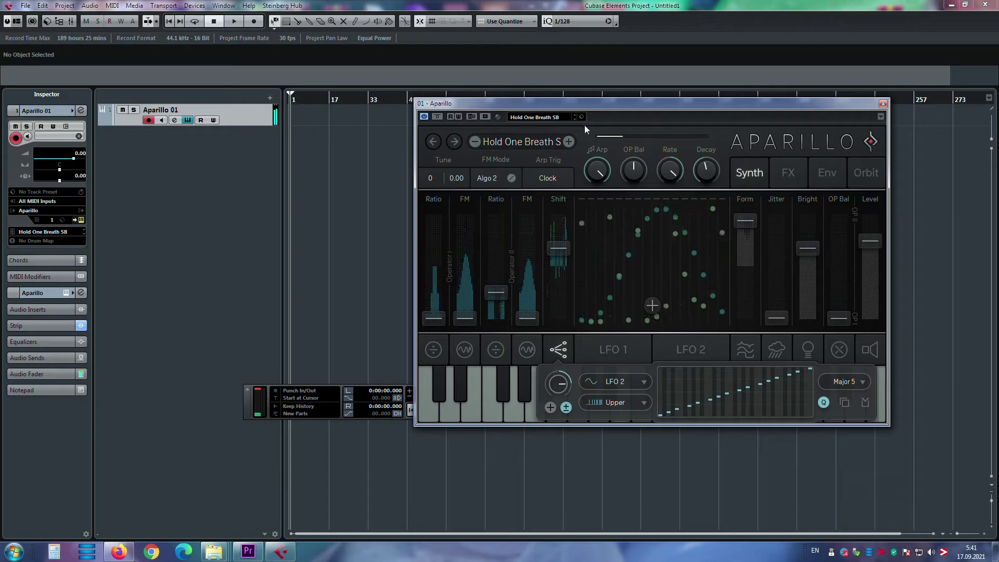
{"action": "left_click", "coordinate": [568, 141]}
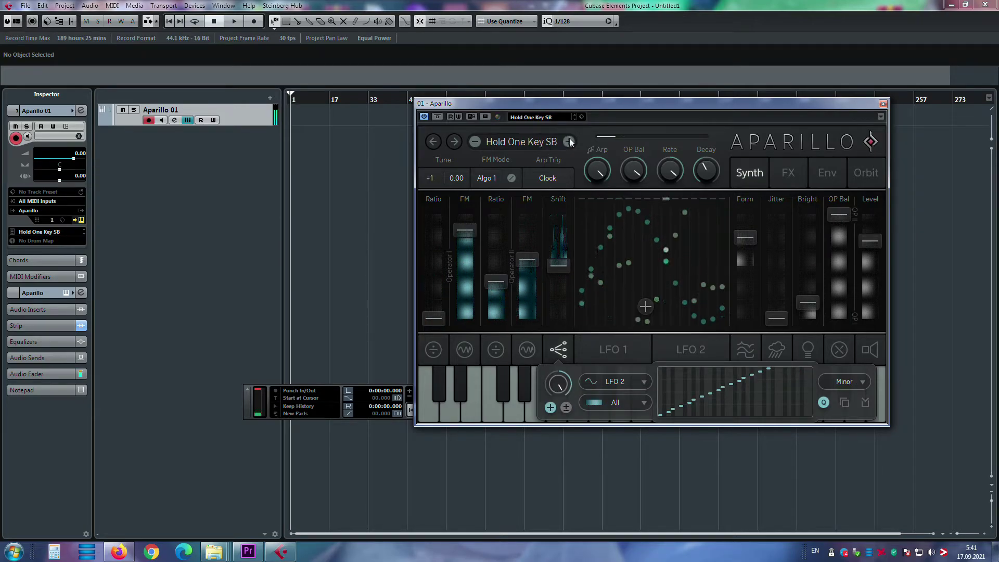
{"action": "mouse_move", "coordinate": [745, 237]}
{"action": "left_mouse_down"}
{"action": "mouse_move", "coordinate": [745, 326]}
{"action": "mouse_move", "coordinate": [759, 226]}
{"action": "left_mouse_up"}
Audition Holly Arrival DF, switch to Indian Beats RAY and set its Form slider to 3 %.
{"action": "left_click", "coordinate": [570, 141]}
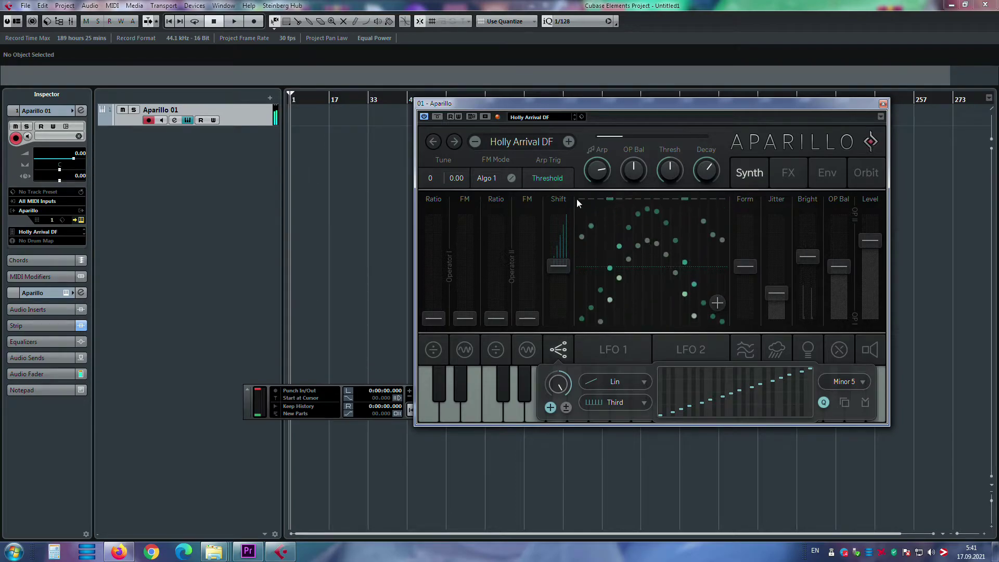
{"action": "left_click", "coordinate": [569, 144]}
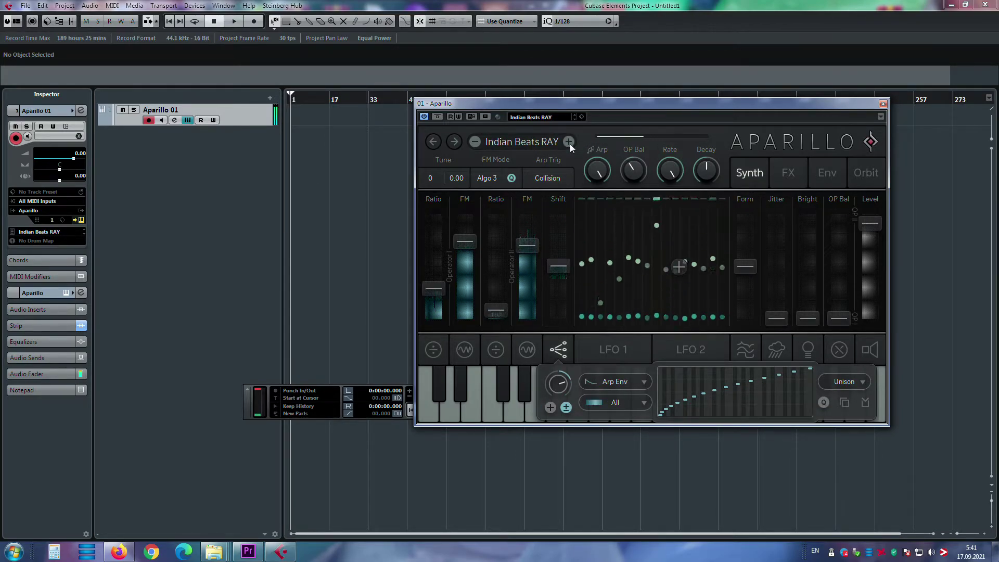
{"action": "mouse_move", "coordinate": [754, 264]}
{"action": "mouse_move", "coordinate": [754, 263]}
{"action": "left_mouse_down"}
{"action": "mouse_move", "coordinate": [772, 210]}
{"action": "mouse_move", "coordinate": [729, 321]}
{"action": "mouse_move", "coordinate": [752, 268]}
{"action": "left_mouse_up"}
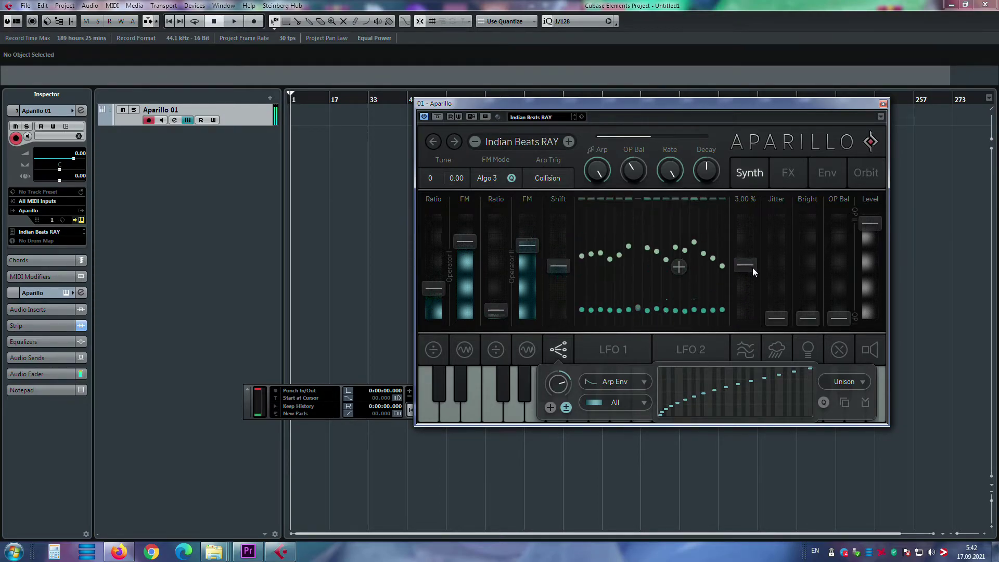
Switch to Interstellar DF, vary its Form and Shift sliders and raise Operator II FM to 98.5 %.
{"action": "left_click", "coordinate": [568, 144]}
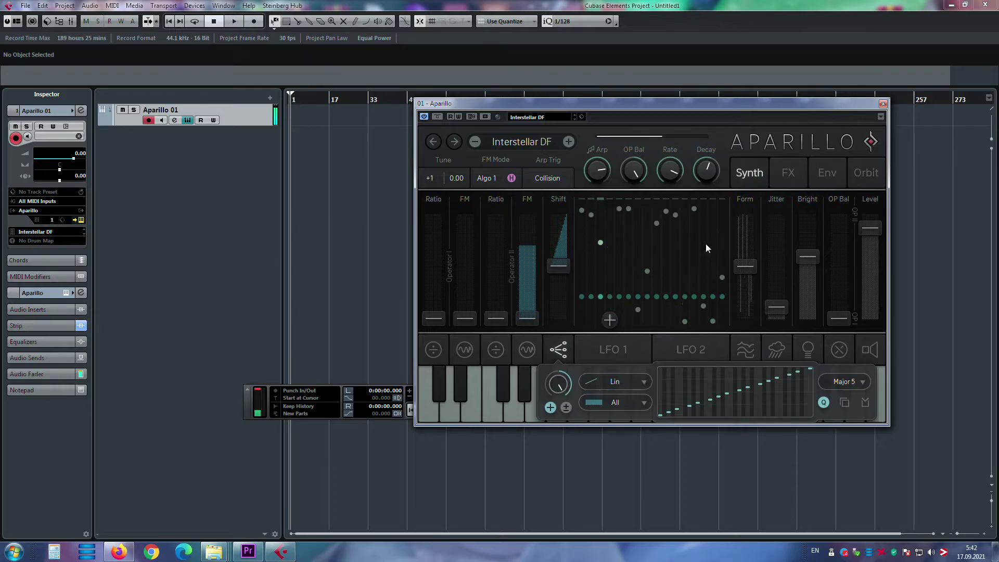
{"action": "mouse_move", "coordinate": [748, 265]}
{"action": "left_mouse_down"}
{"action": "mouse_move", "coordinate": [742, 313]}
{"action": "mouse_move", "coordinate": [749, 265]}
{"action": "left_mouse_up"}
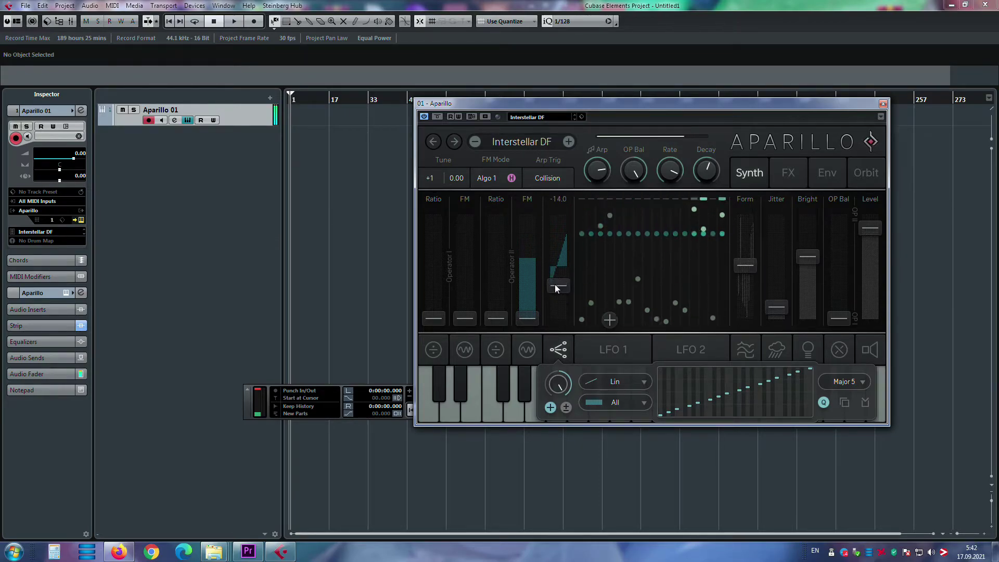
{"action": "left_click_drag", "start_coordinate": [535, 296], "coordinate": [573, 210]}
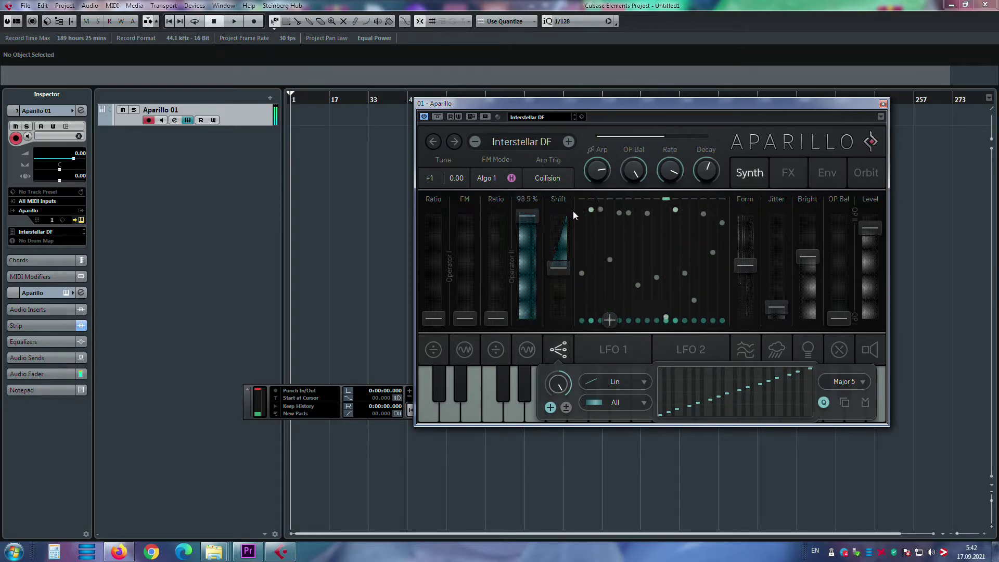
Switch to the Japan RAY preset and move its orbiter up and down the centre of the orbit field.
{"action": "left_click", "coordinate": [571, 142]}
{"action": "left_click", "coordinate": [648, 284]}
{"action": "mouse_move", "coordinate": [652, 305]}
{"action": "left_mouse_down"}
{"action": "mouse_move", "coordinate": [666, 259]}
{"action": "mouse_move", "coordinate": [651, 235]}
{"action": "left_mouse_up"}
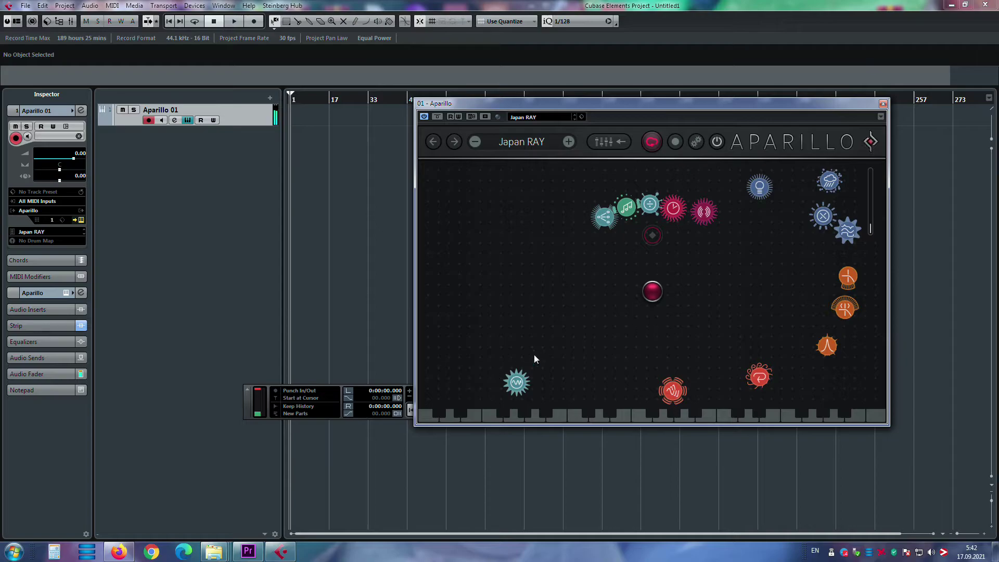
{"action": "left_click", "coordinate": [658, 272]}
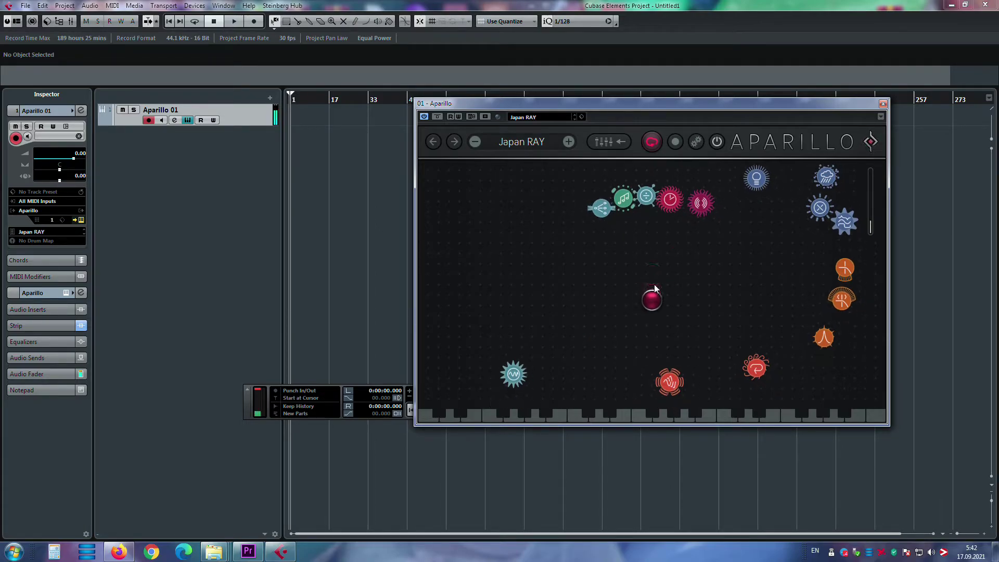
{"action": "scroll", "coordinate": [653, 281], "scroll_direction": "down", "scroll_amount": 1}
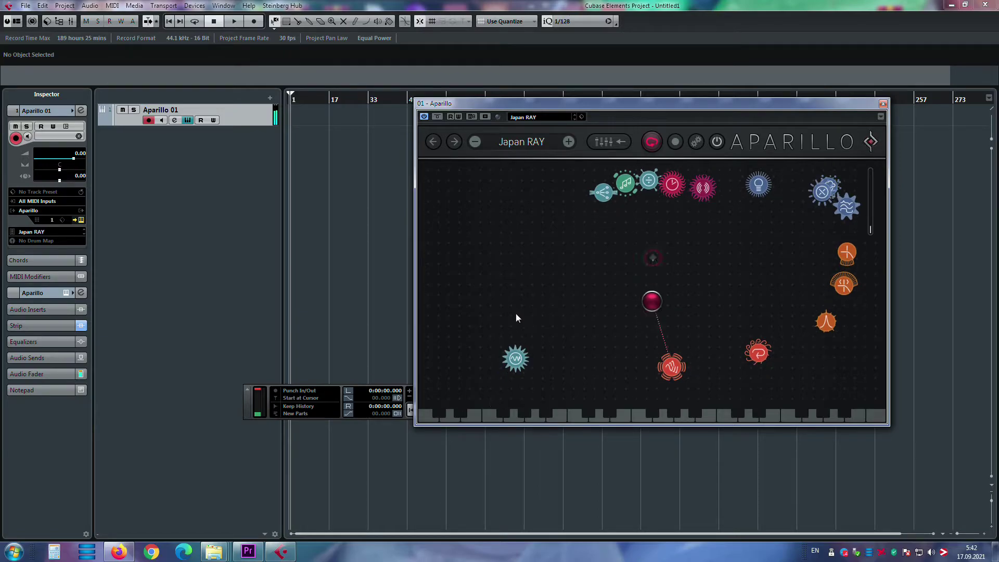
Move Japan RAY's ratio, arp decay, shift and delay nodes to the orbit field's left side and the clock node to the lower right.
{"action": "left_click_drag", "start_coordinate": [653, 185], "coordinate": [488, 220]}
{"action": "left_click_drag", "start_coordinate": [625, 184], "coordinate": [492, 264]}
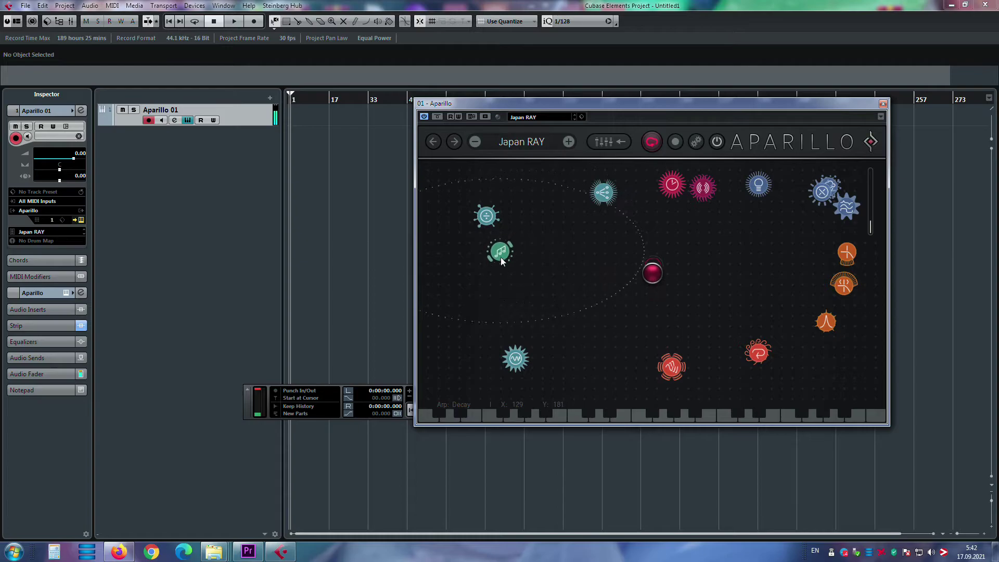
{"action": "left_click_drag", "start_coordinate": [603, 192], "coordinate": [489, 314]}
{"action": "left_click_drag", "start_coordinate": [672, 185], "coordinate": [699, 245]}
{"action": "left_click_drag", "start_coordinate": [739, 341], "coordinate": [528, 176]}
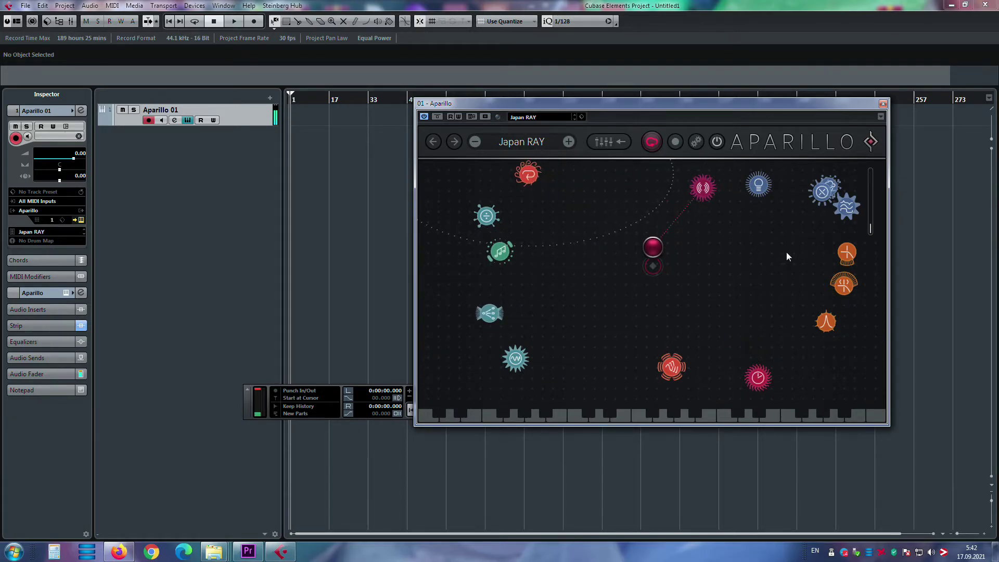
Move the brightness and filter nodes below the orbiter in Japan RAY and reposition the orbiter to change its orbit.
{"action": "left_click_drag", "start_coordinate": [760, 186], "coordinate": [829, 442]}
{"action": "left_click_drag", "start_coordinate": [844, 285], "coordinate": [351, 398]}
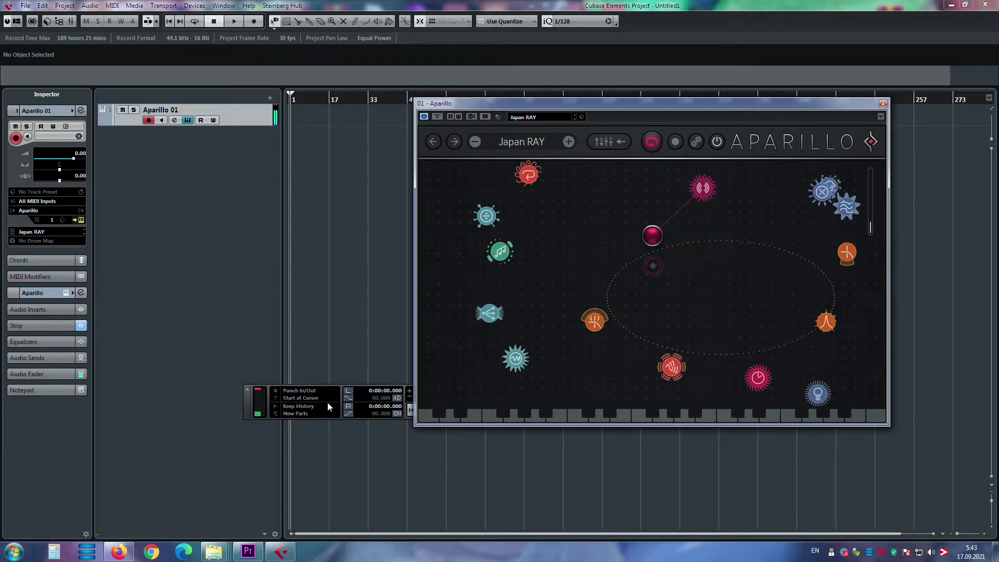
{"action": "left_click_drag", "start_coordinate": [652, 235], "coordinate": [646, 311]}
{"action": "left_click", "coordinate": [650, 289]}
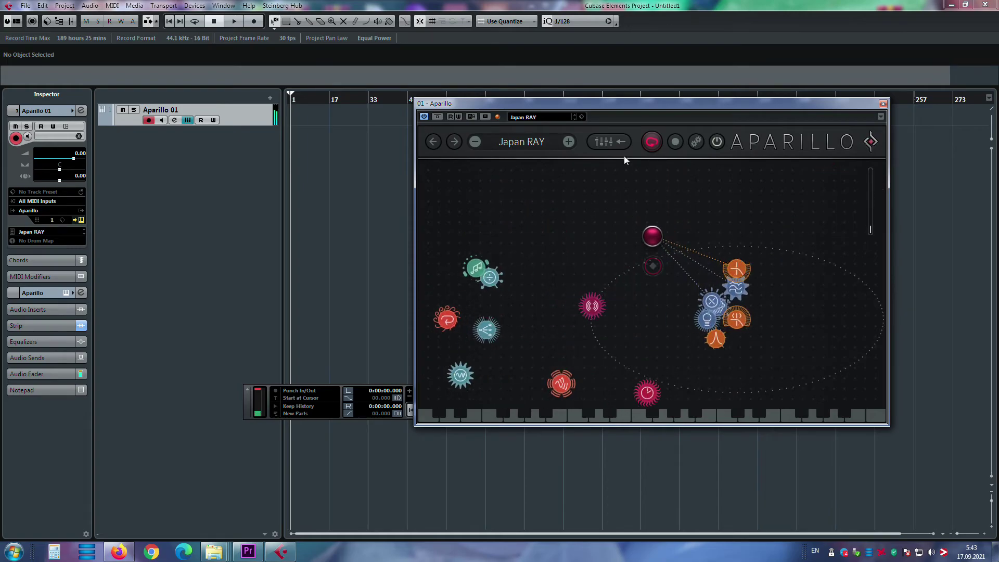
Switch to the Looper CCT preset and lower its Form and Jitter sliders to the minimum.
{"action": "left_click", "coordinate": [567, 142]}
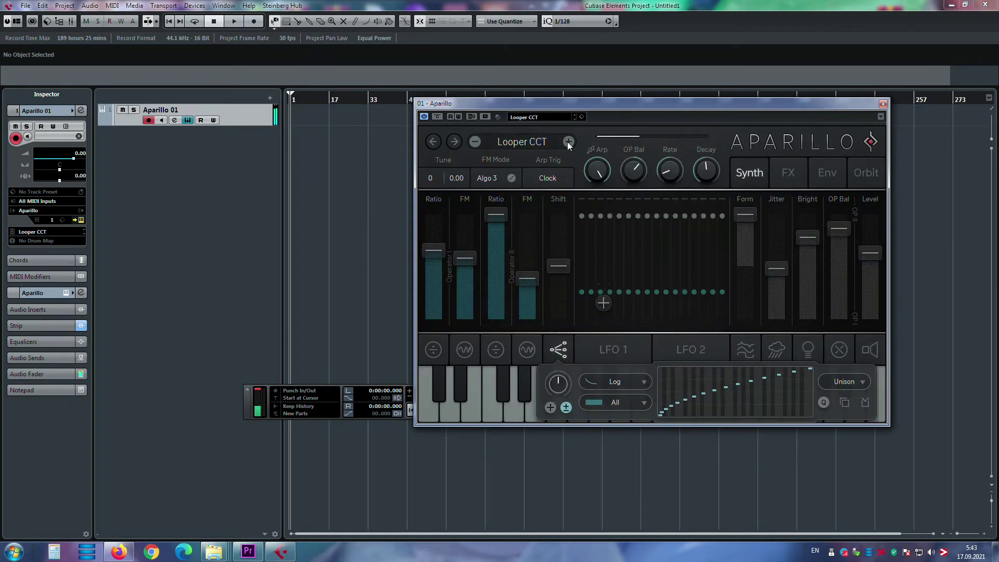
{"action": "left_click_drag", "start_coordinate": [745, 222], "coordinate": [759, 156]}
{"action": "left_click_drag", "start_coordinate": [785, 216], "coordinate": [763, 324]}
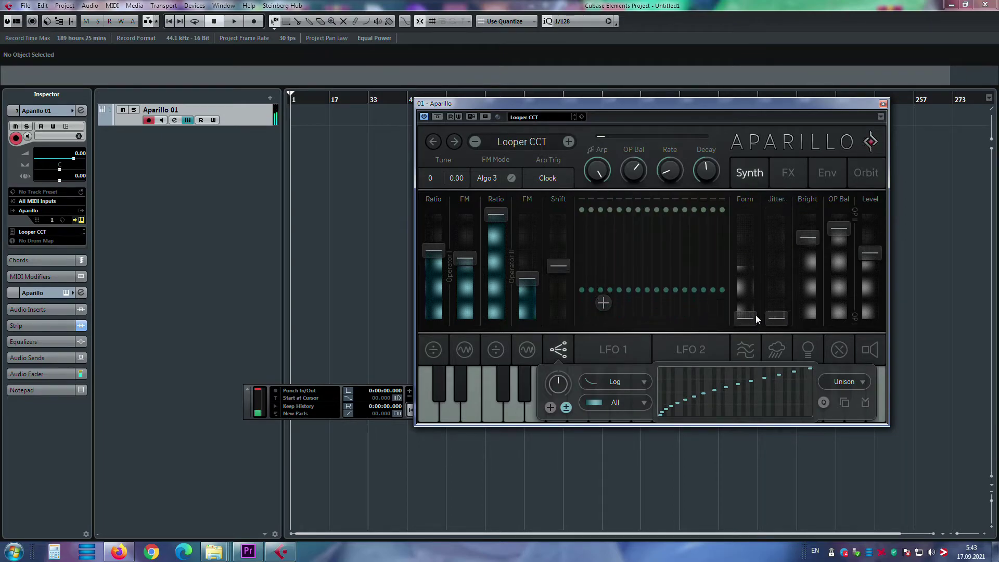
Audition the presets Mother Hulda SB and Not TB DF and switch to Oblivion DS.
{"action": "left_click", "coordinate": [569, 142]}
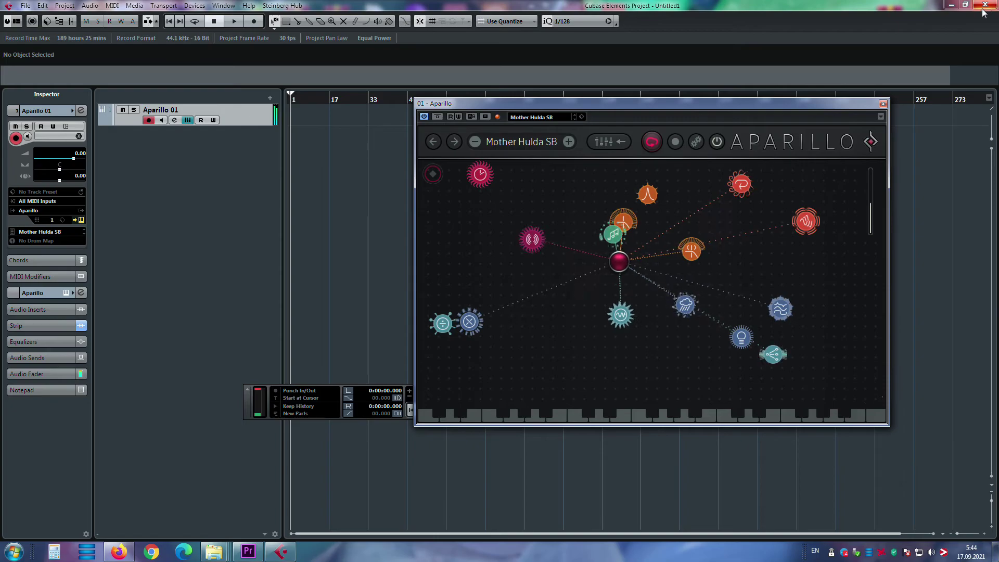
{"action": "left_click", "coordinate": [569, 142]}
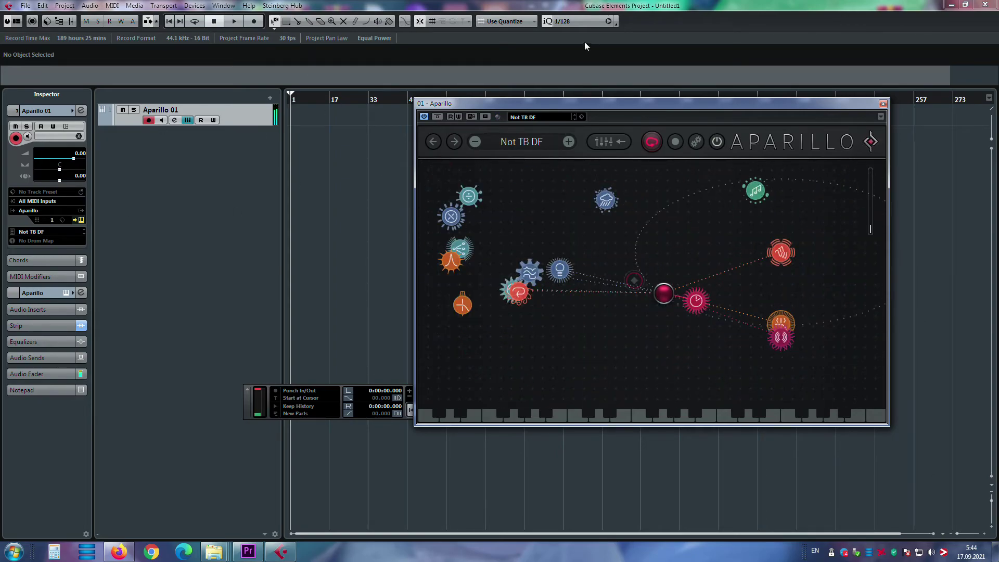
{"action": "left_click", "coordinate": [567, 142]}
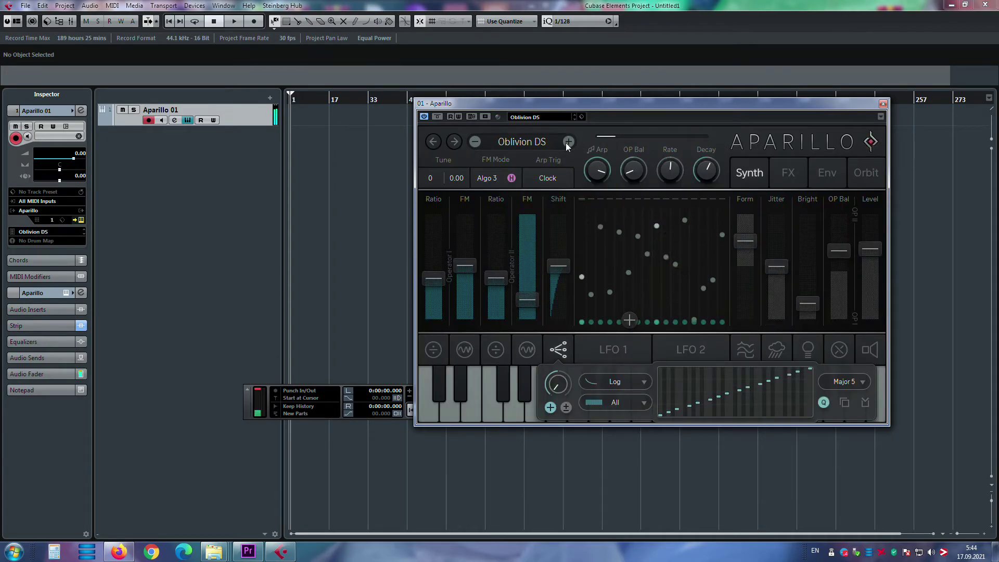
Reshape Oblivion DS by varying its Form and Jitter sliders, raising Shift and slightly lowering Operator II FM.
{"action": "mouse_move", "coordinate": [739, 240]}
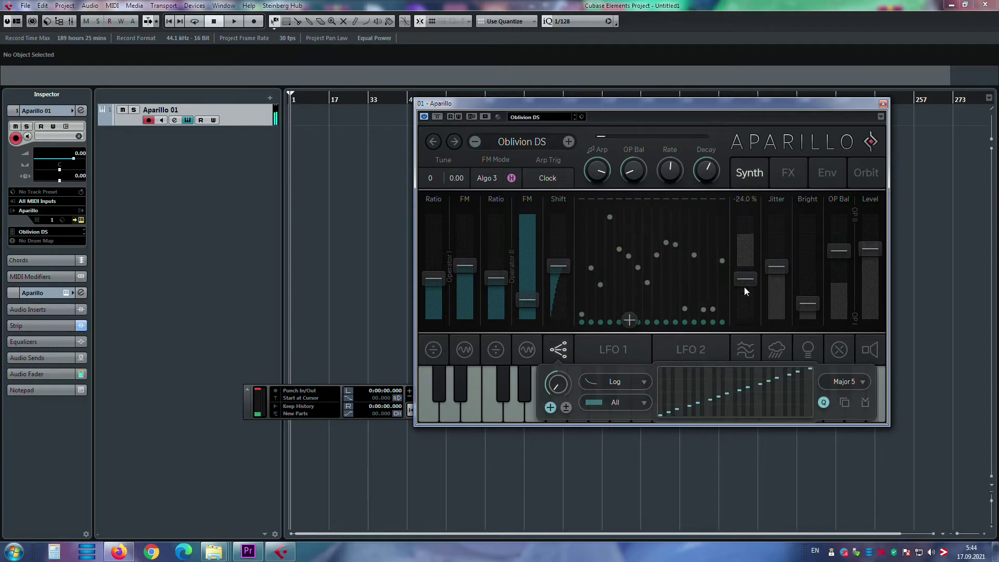
{"action": "left_click_drag", "start_coordinate": [773, 256], "coordinate": [784, 223]}
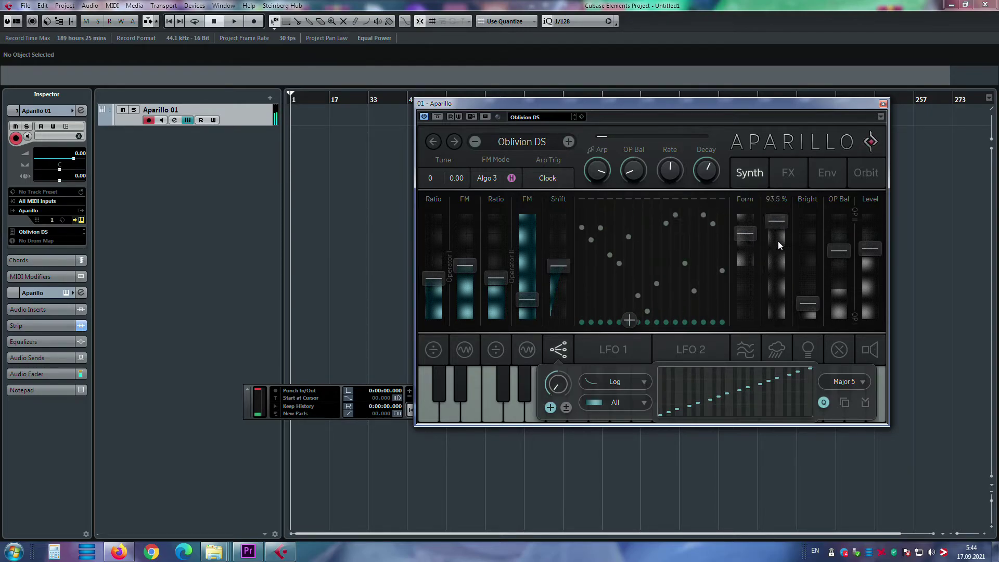
{"action": "left_click_drag", "start_coordinate": [558, 265], "coordinate": [565, 239]}
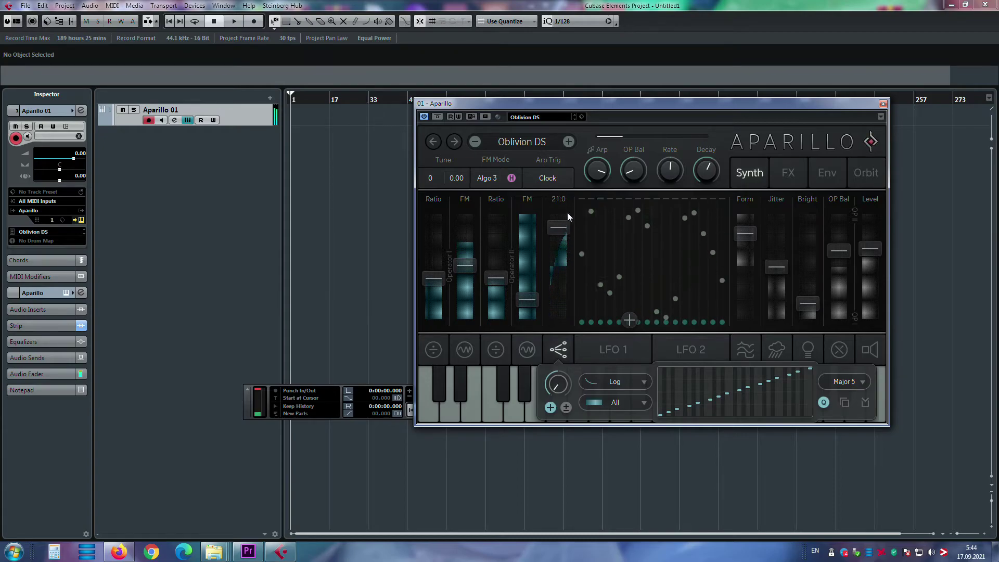
{"action": "left_click_drag", "start_coordinate": [532, 306], "coordinate": [523, 311]}
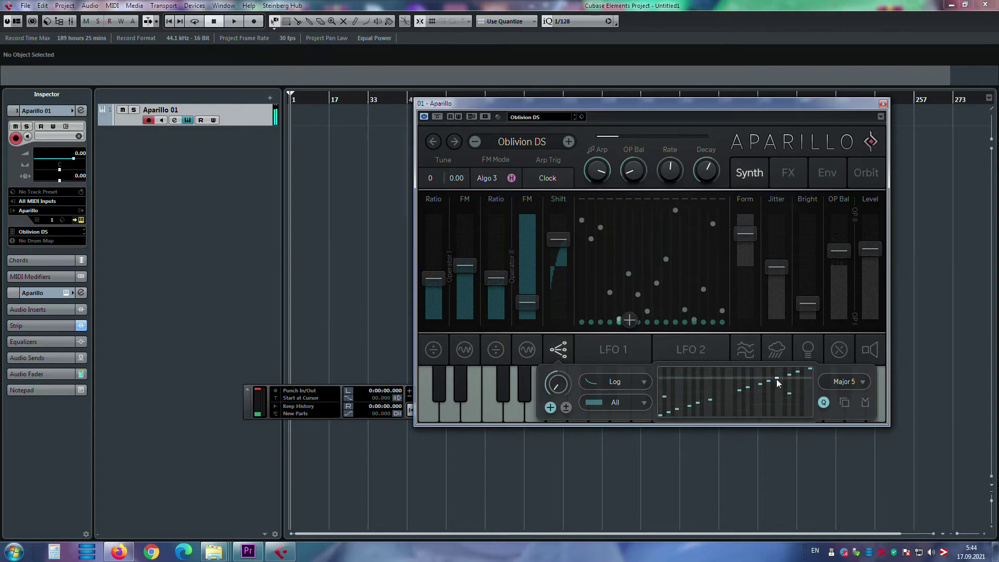
Show the Form modulation settings, set OP Bal to 83.7 % and turn Rate and Decay up to maximum.
{"action": "left_click", "coordinate": [746, 349]}
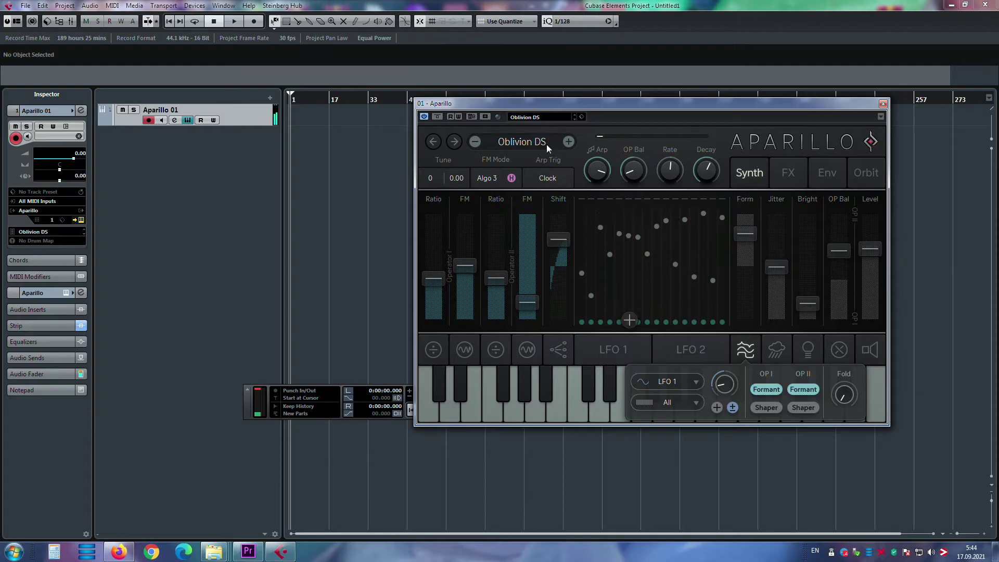
{"action": "left_click_drag", "start_coordinate": [598, 170], "coordinate": [650, 117]}
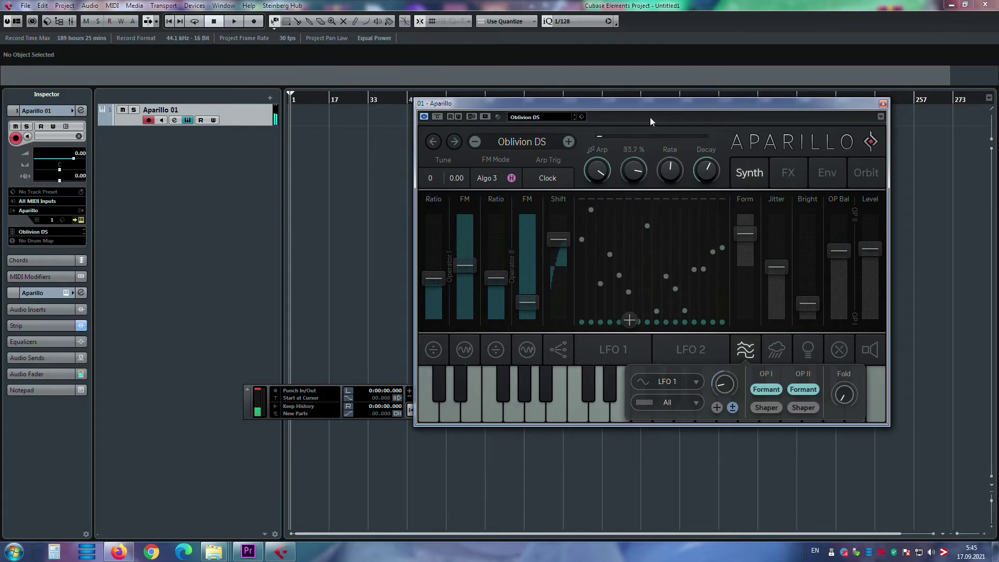
{"action": "left_click_drag", "start_coordinate": [670, 170], "coordinate": [670, 119]}
{"action": "left_click_drag", "start_coordinate": [706, 170], "coordinate": [714, 121]}
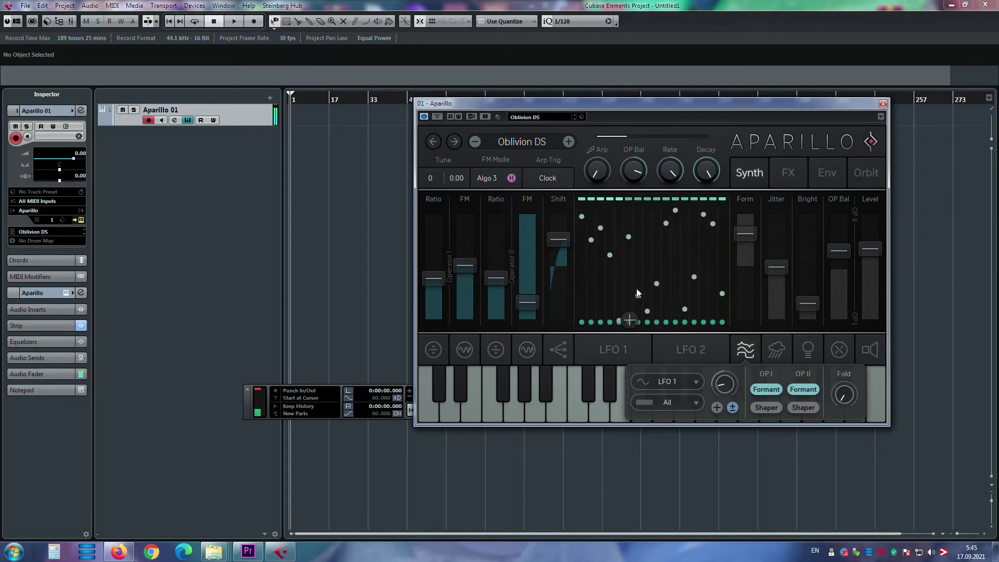
Audition Oldfield was right DF, switch to Pattern DF and move its orbiter marker to the upper middle of the display.
{"action": "left_click", "coordinate": [570, 141]}
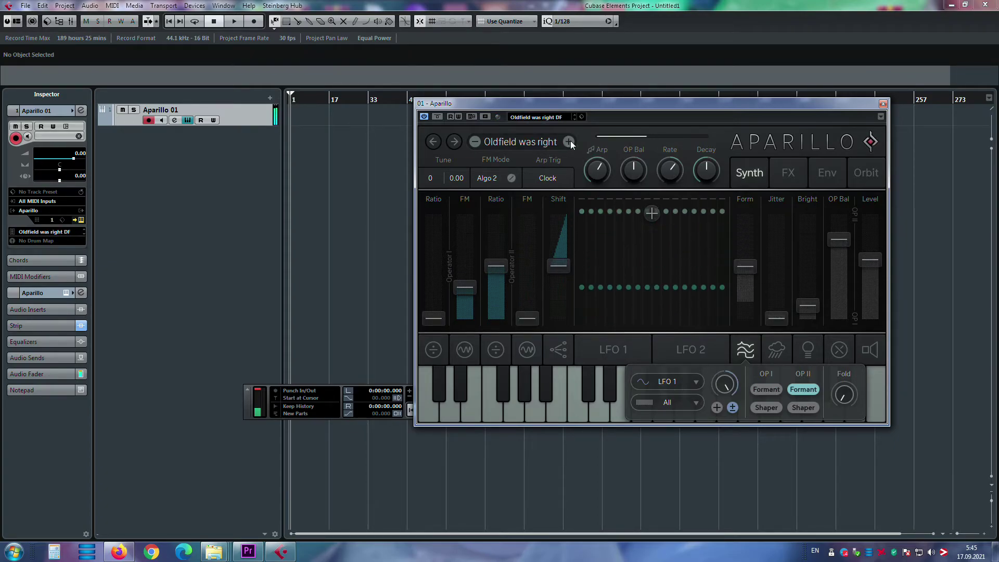
{"action": "left_click", "coordinate": [570, 142]}
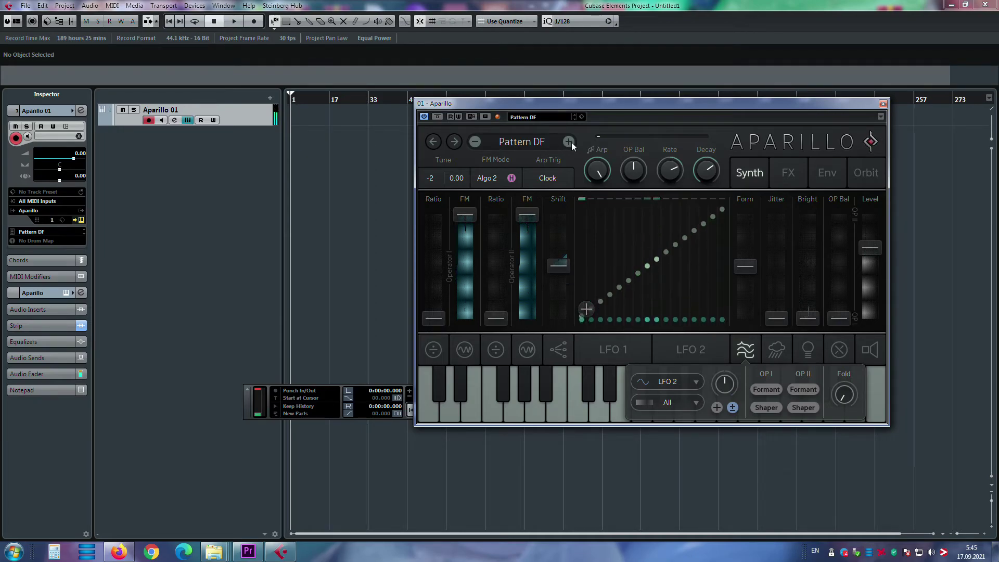
{"action": "left_click_drag", "start_coordinate": [647, 254], "coordinate": [648, 213]}
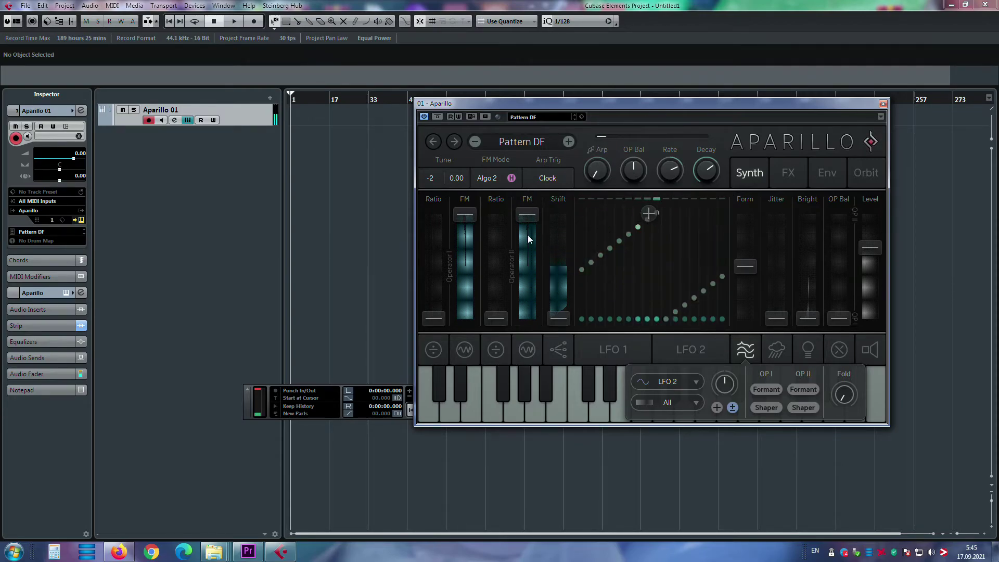
Lower the FM sliders of both operators in Pattern DF and raise its Form slider to the maximum.
{"action": "left_click_drag", "start_coordinate": [528, 236], "coordinate": [524, 306]}
{"action": "left_click_drag", "start_coordinate": [471, 216], "coordinate": [466, 298]}
{"action": "left_click_drag", "start_coordinate": [734, 255], "coordinate": [752, 180]}
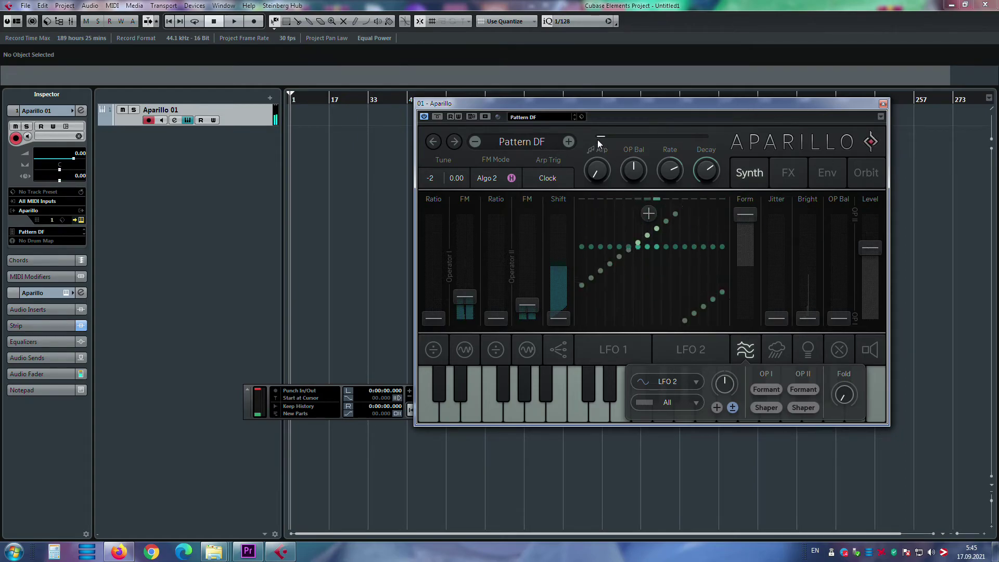
Switch to the Pin SB preset and raise its Form slider slightly.
{"action": "left_click", "coordinate": [569, 142]}
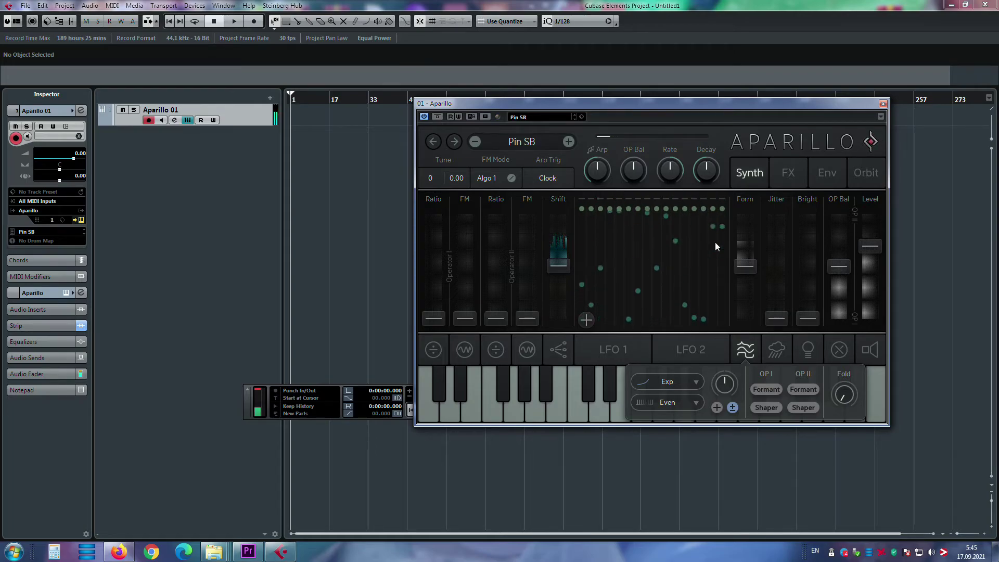
{"action": "left_click_drag", "start_coordinate": [749, 266], "coordinate": [749, 259]}
{"action": "left_click_drag", "start_coordinate": [755, 218], "coordinate": [755, 286]}
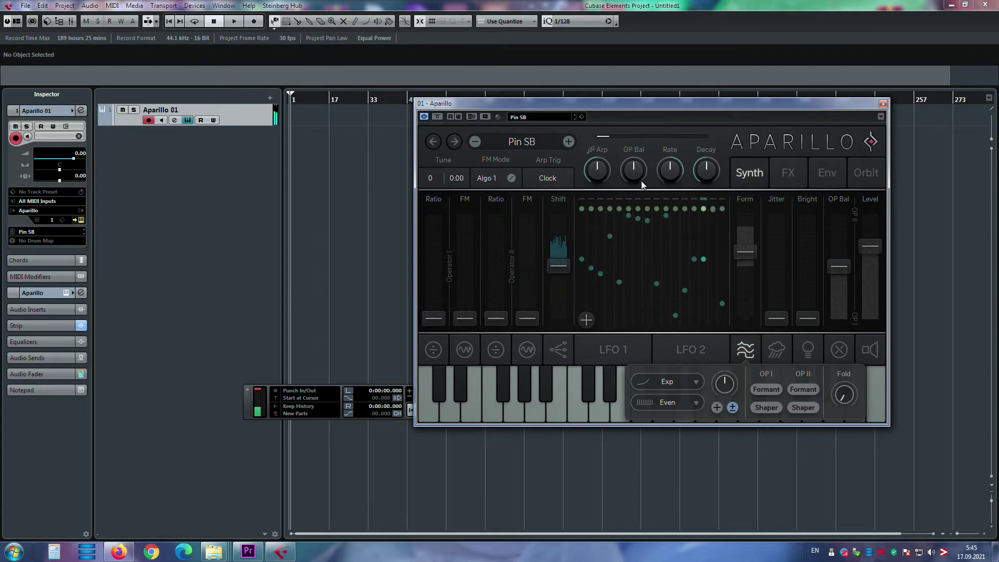
Audition Prepuberty SB, switch to Pursuit EV and raise its Shift slider to 12.2.
{"action": "left_click", "coordinate": [567, 142]}
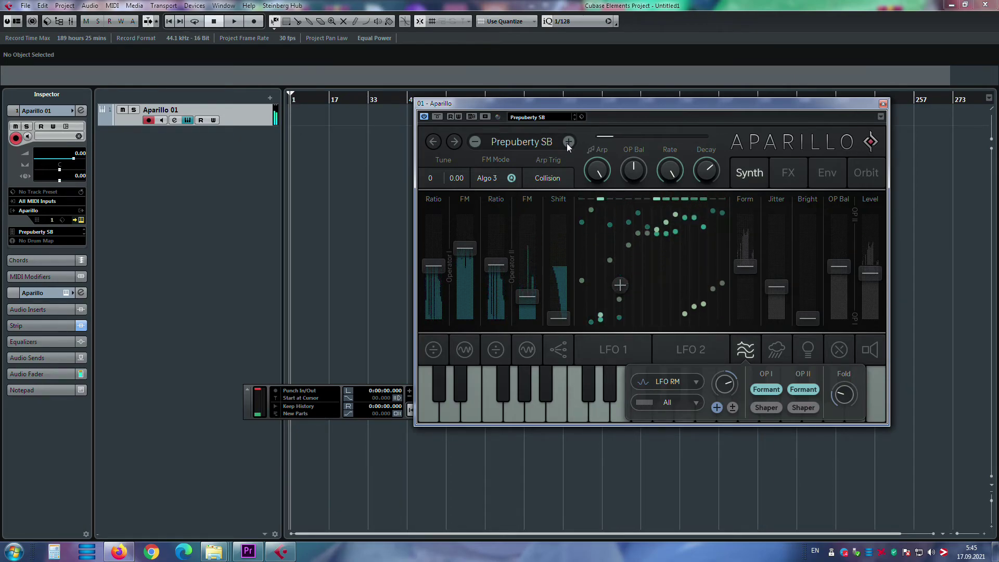
{"action": "left_click", "coordinate": [567, 142]}
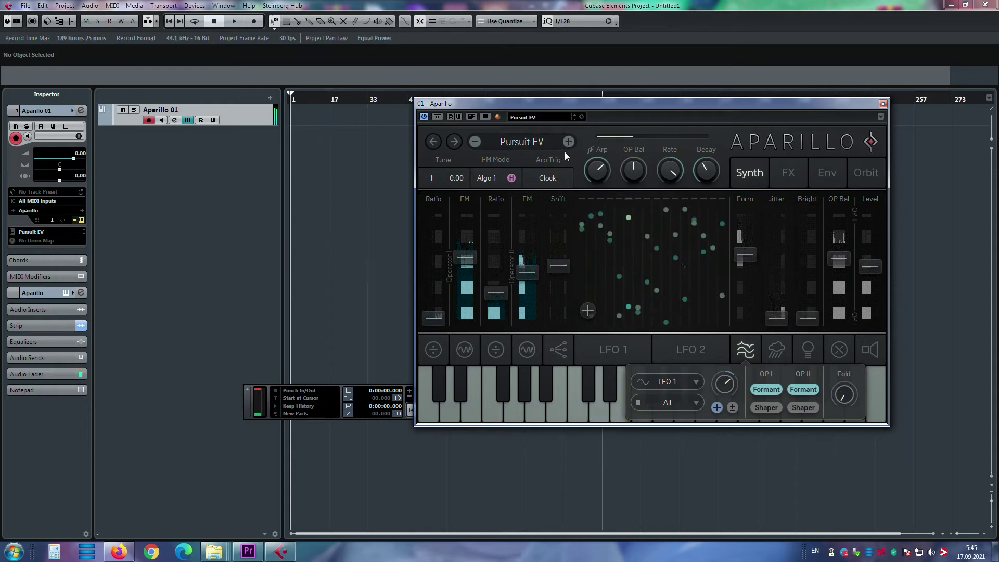
{"action": "left_click_drag", "start_coordinate": [572, 270], "coordinate": [572, 243]}
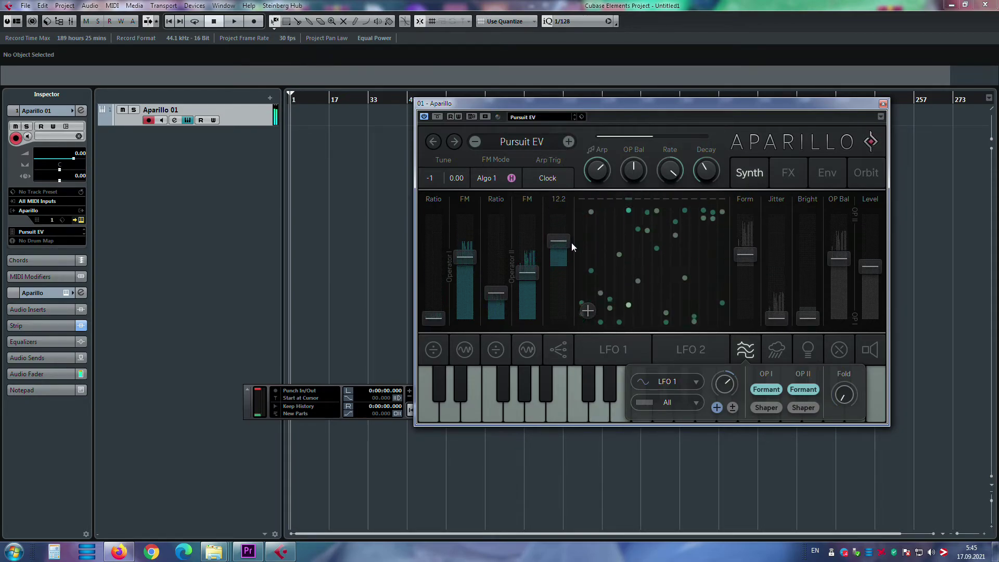
Audition Quirks ET and load Roy has the blues DF from the Pad preset category.
{"action": "left_click", "coordinate": [567, 142]}
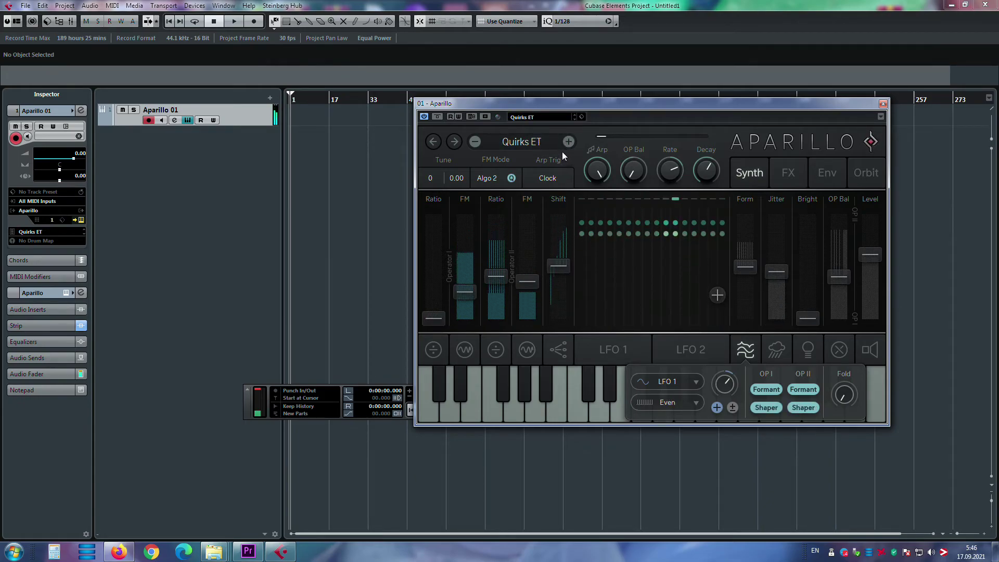
{"action": "left_click", "coordinate": [539, 144]}
{"action": "mouse_move", "coordinate": [567, 237]}
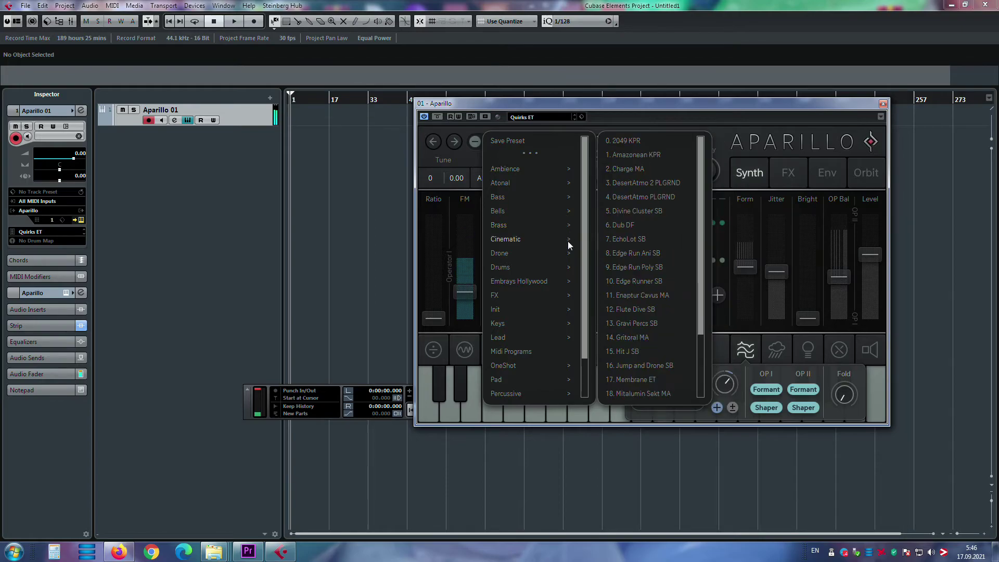
{"action": "scroll", "coordinate": [558, 392], "scroll_direction": "down", "scroll_amount": 1}
{"action": "mouse_move", "coordinate": [535, 351]}
{"action": "scroll", "coordinate": [535, 352], "scroll_direction": "down", "scroll_amount": 1}
{"action": "scroll", "coordinate": [643, 313], "scroll_direction": "down", "scroll_amount": 1}
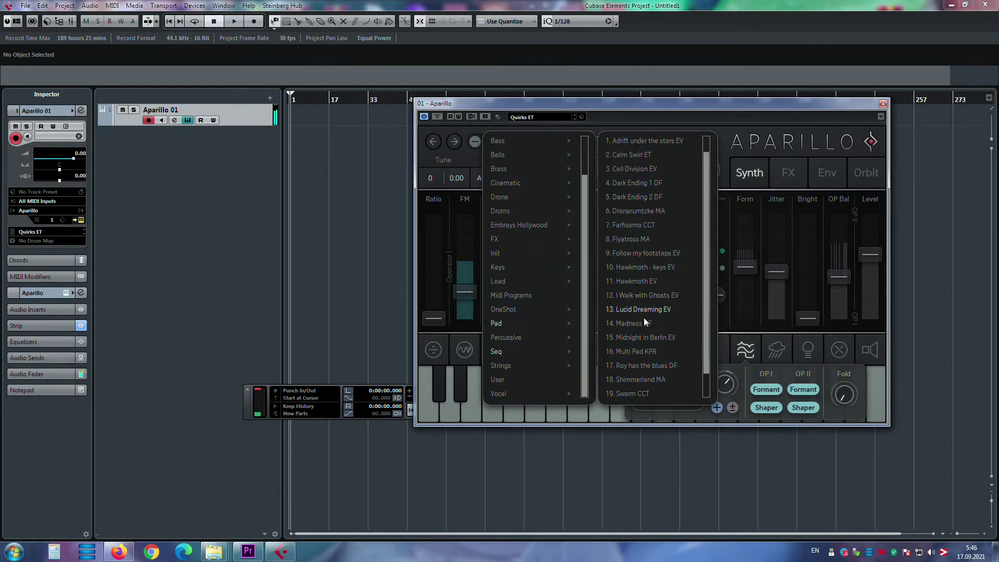
{"action": "scroll", "coordinate": [644, 355], "scroll_direction": "down", "scroll_amount": 1}
{"action": "left_click", "coordinate": [643, 355]}
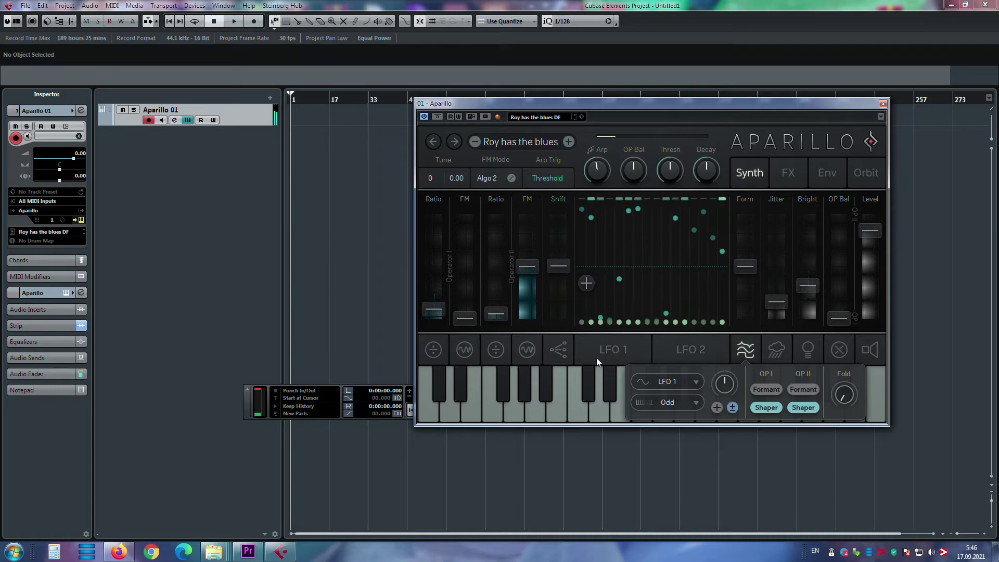
Audition Shimmerland MA, switch to Swarm CCT and move its orbiter around among the nodes.
{"action": "left_click", "coordinate": [568, 143]}
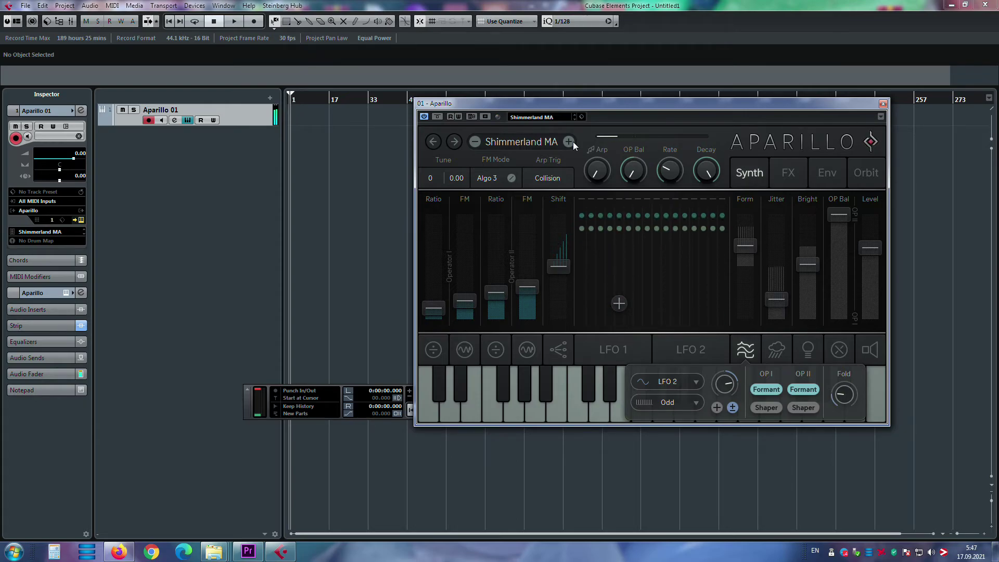
{"action": "left_click", "coordinate": [569, 141]}
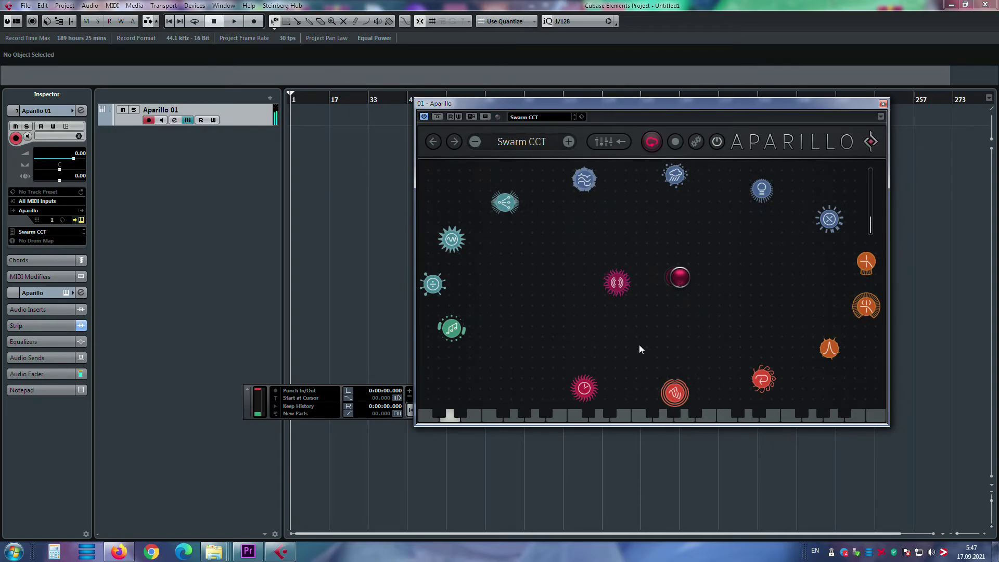
{"action": "left_click_drag", "start_coordinate": [680, 362], "coordinate": [689, 269]}
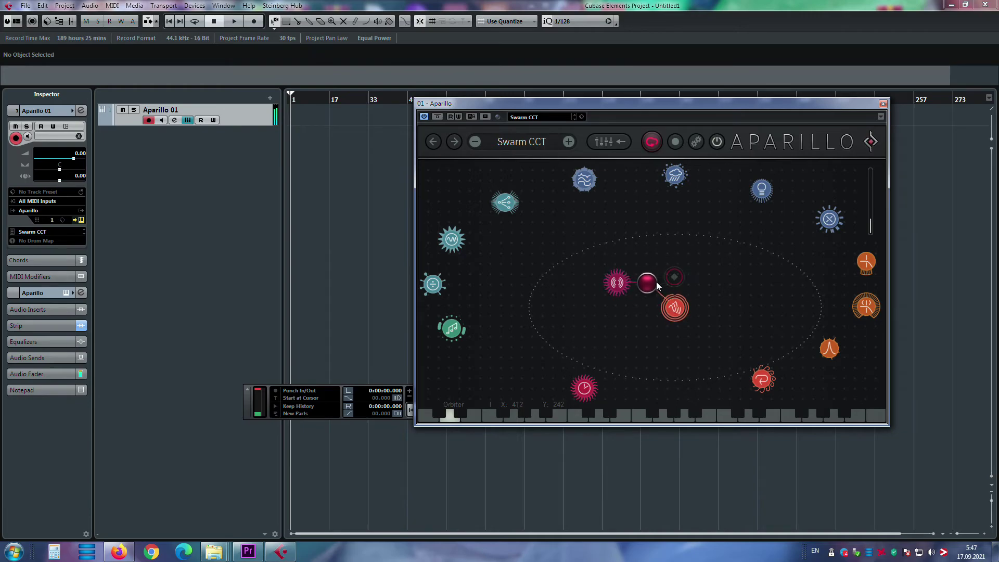
{"action": "left_click_drag", "start_coordinate": [617, 290], "coordinate": [405, 229]}
{"action": "mouse_move", "coordinate": [587, 189]}
{"action": "left_mouse_down"}
{"action": "mouse_move", "coordinate": [682, 360]}
{"action": "mouse_move", "coordinate": [598, 201]}
{"action": "left_mouse_up"}
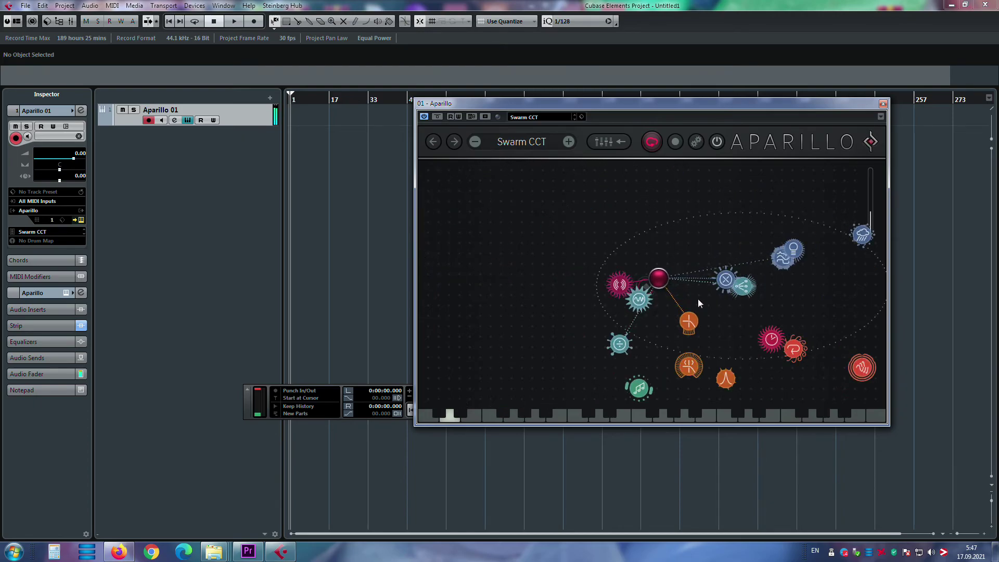
{"action": "left_click_drag", "start_coordinate": [690, 317], "coordinate": [249, 261]}
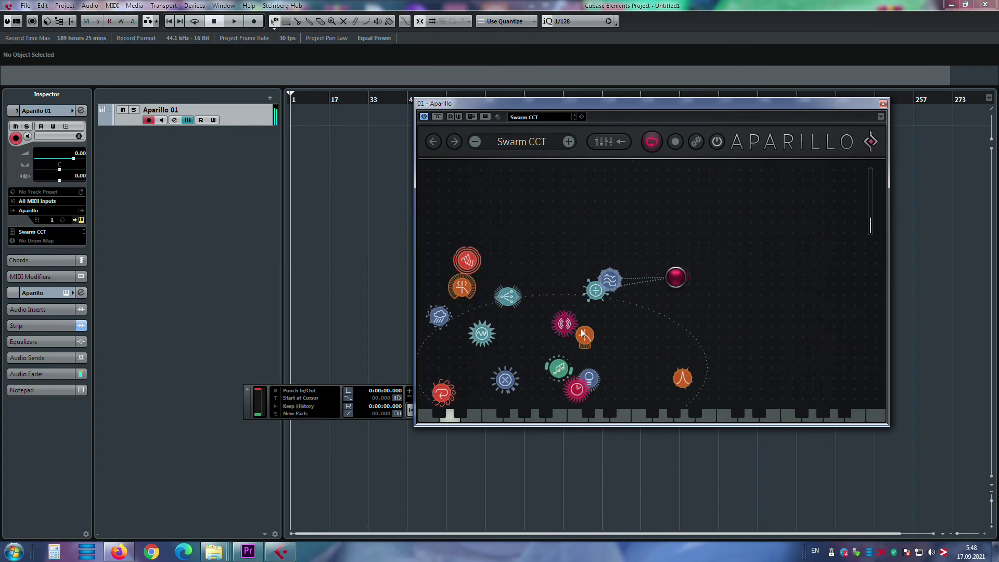
Audition The Dreamer Awakes EV, Tween Peaks DF, WahPad KPR, Aether VB and Apostels SB, advancing through the presets to Azie KPR.
{"action": "left_click", "coordinate": [570, 144]}
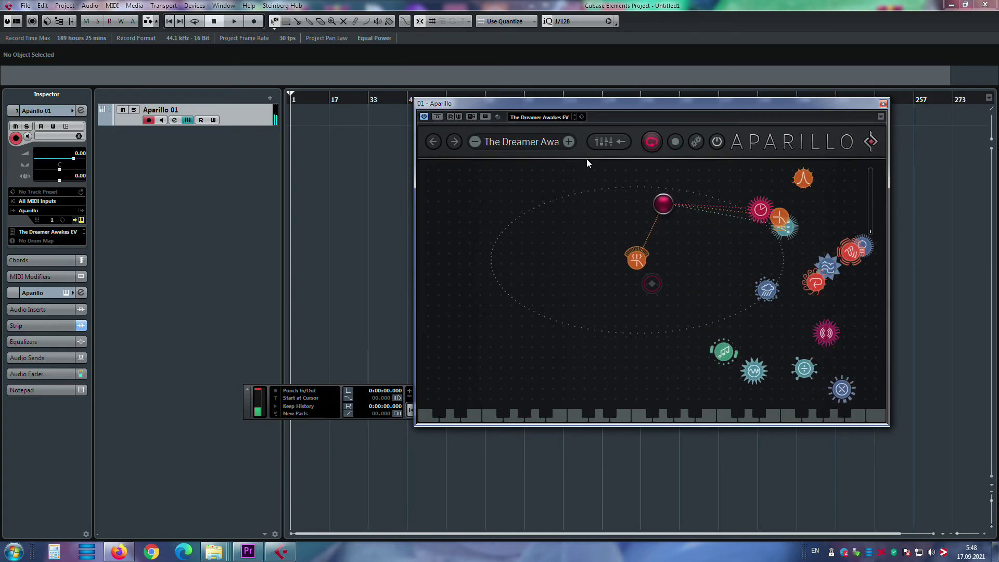
{"action": "left_click", "coordinate": [569, 148]}
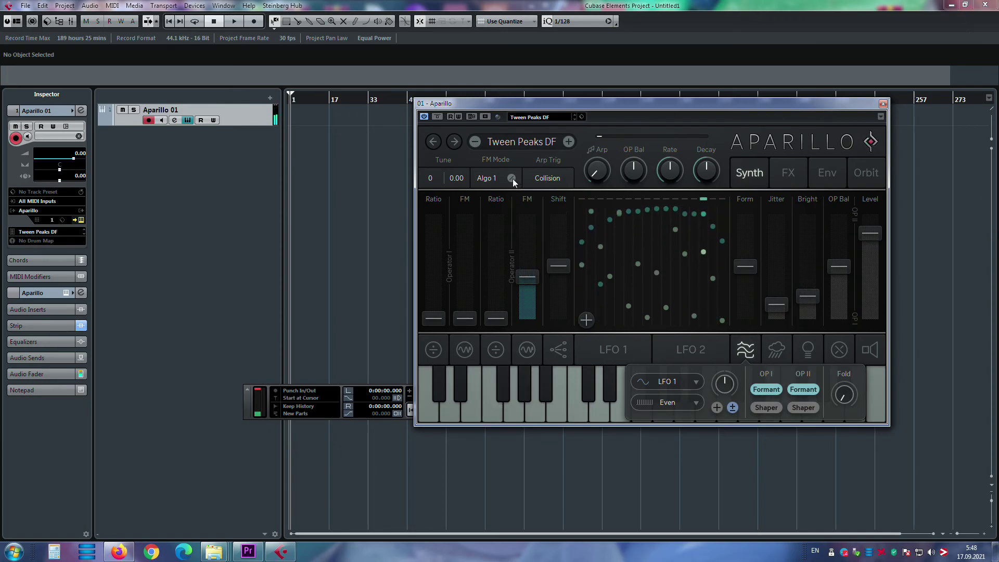
{"action": "left_click", "coordinate": [567, 143]}
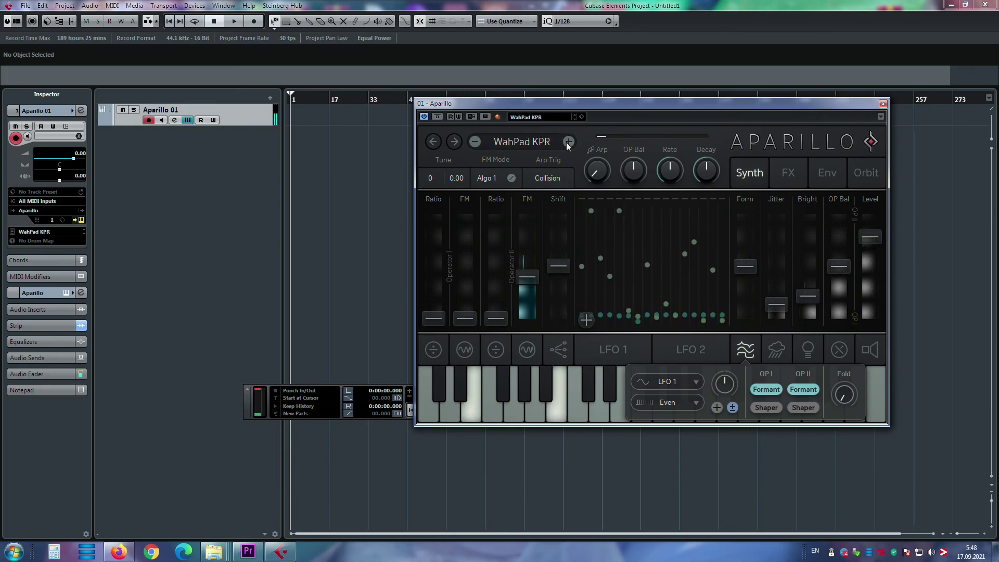
{"action": "left_click", "coordinate": [567, 143]}
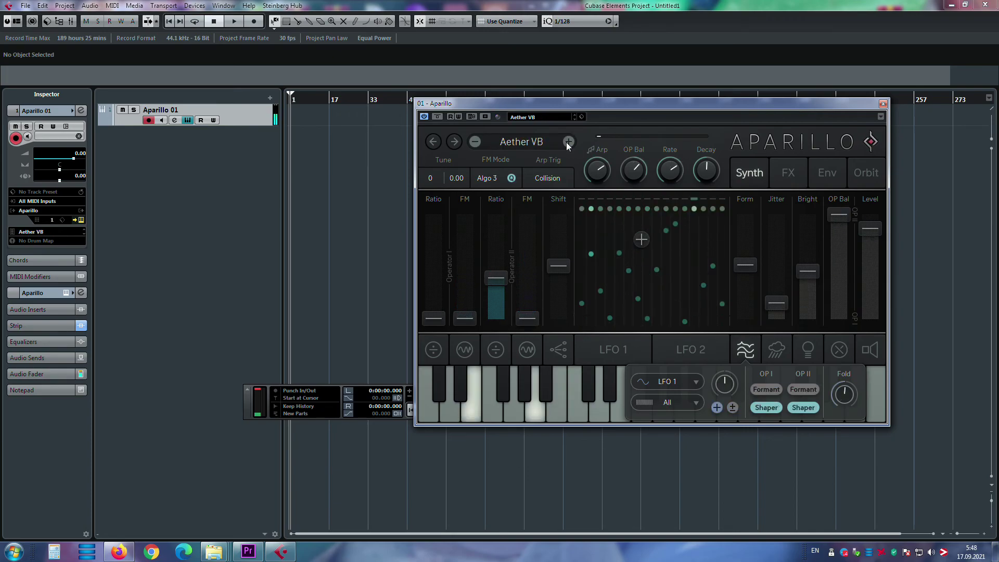
{"action": "left_click", "coordinate": [567, 142]}
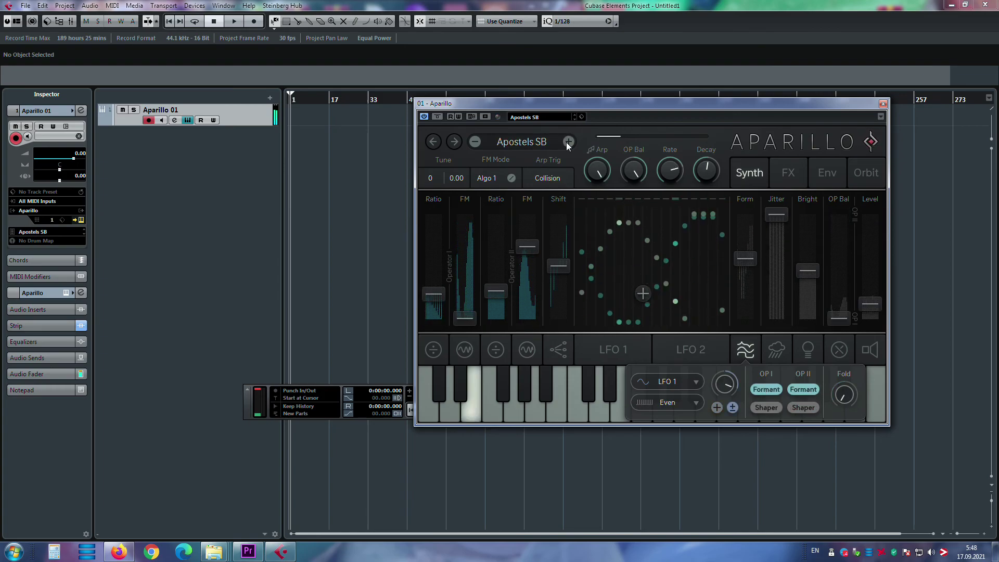
{"action": "left_click", "coordinate": [567, 142]}
{"action": "left_click", "coordinate": [567, 142]}
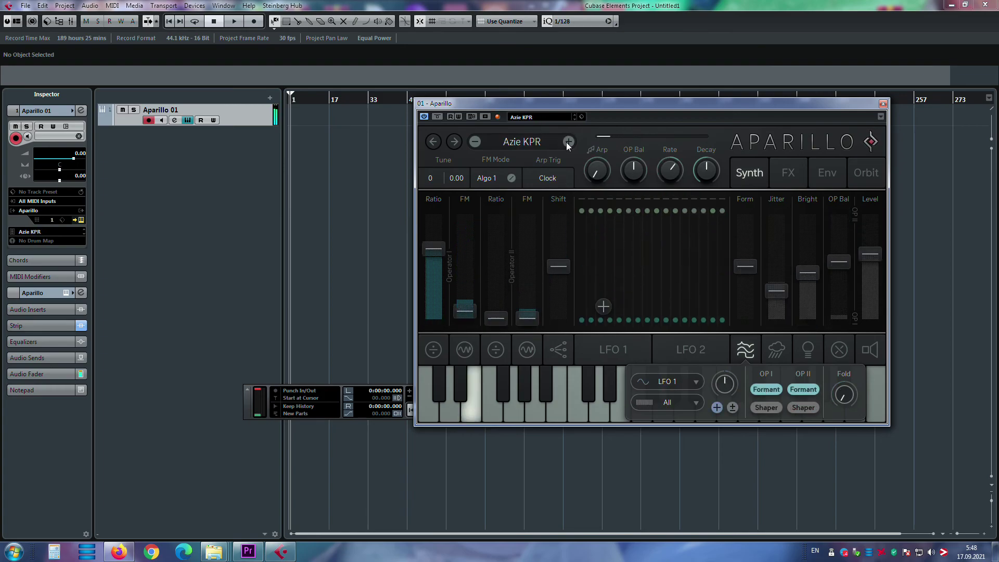
Load the Hold One Breath SB preset from the Seq category.
{"action": "left_click", "coordinate": [529, 143]}
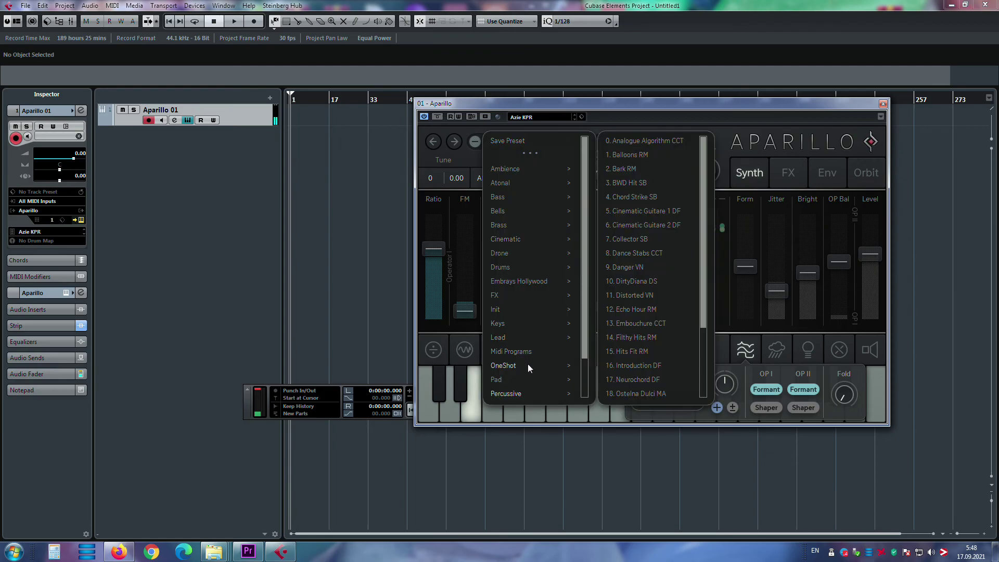
{"action": "scroll", "coordinate": [532, 378], "scroll_direction": "down", "scroll_amount": 1}
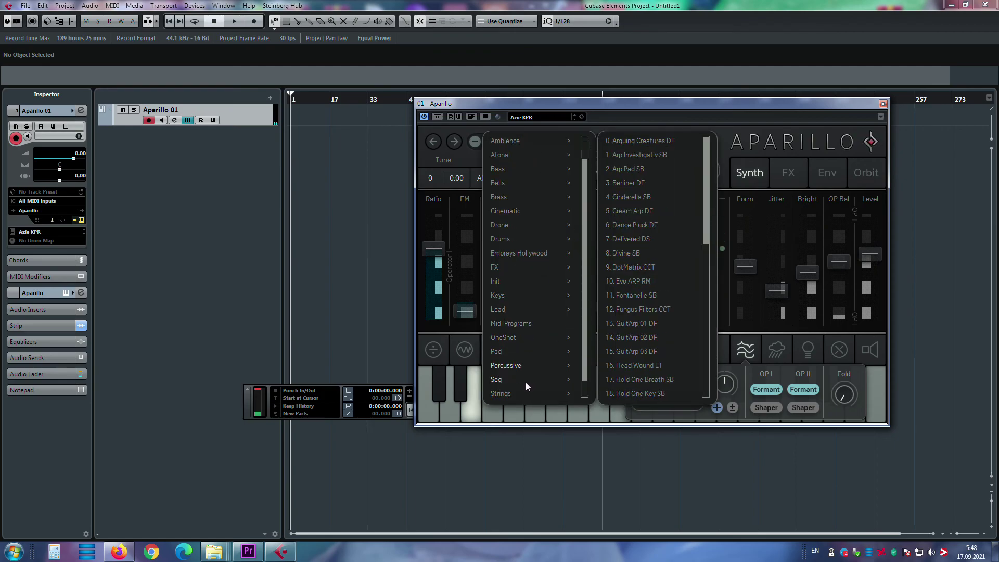
{"action": "left_click", "coordinate": [655, 385]}
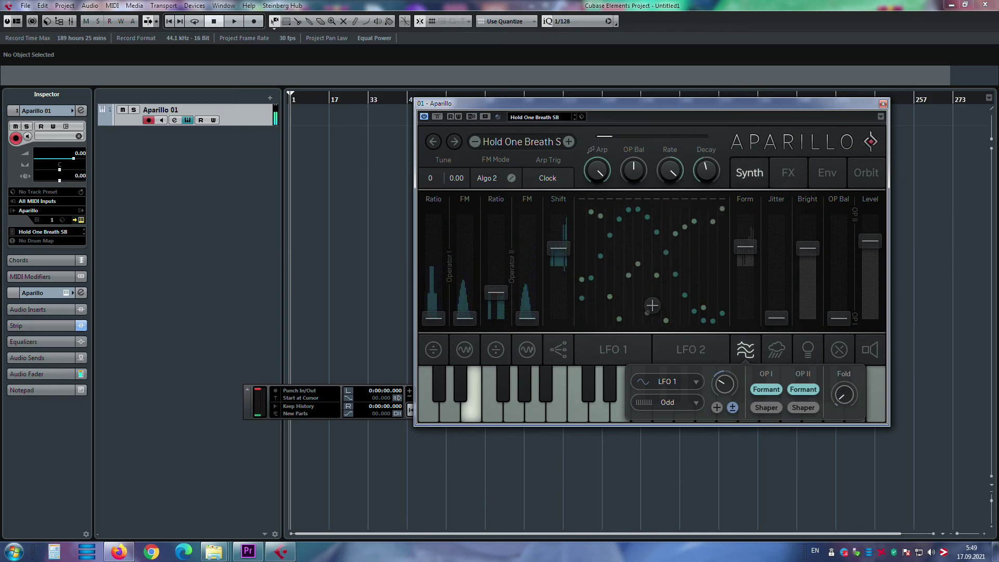
Audition Hold One Key SB and Holly Arrival DF, advancing through the sequence presets to Interstellar DF.
{"action": "left_click", "coordinate": [570, 141]}
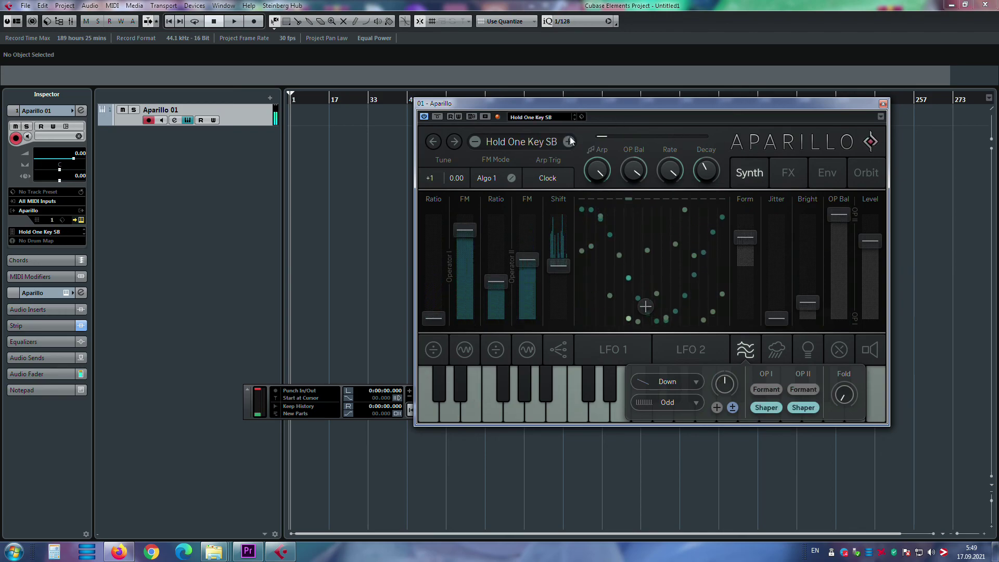
{"action": "left_click", "coordinate": [571, 138]}
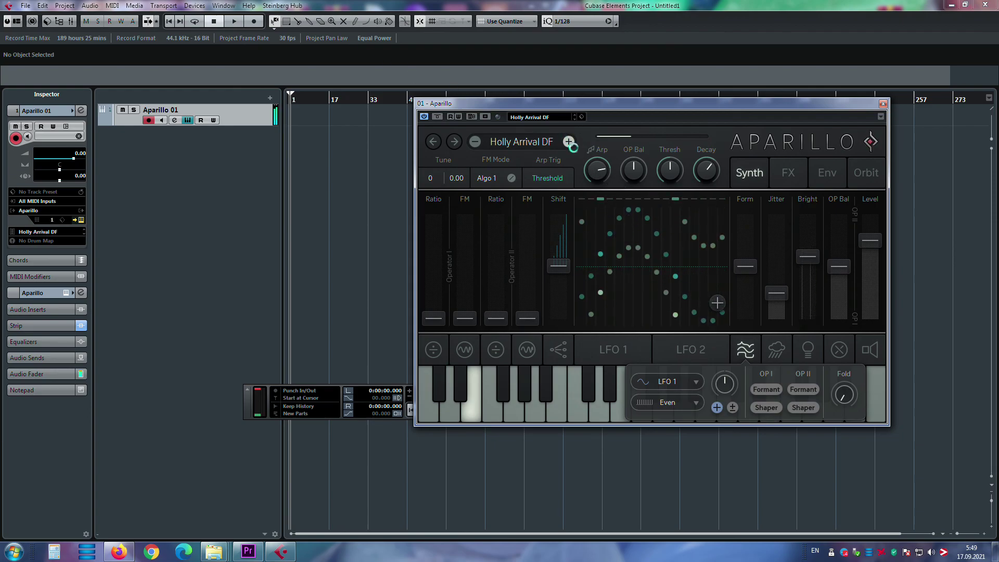
{"action": "left_click", "coordinate": [568, 142]}
{"action": "left_click", "coordinate": [568, 142]}
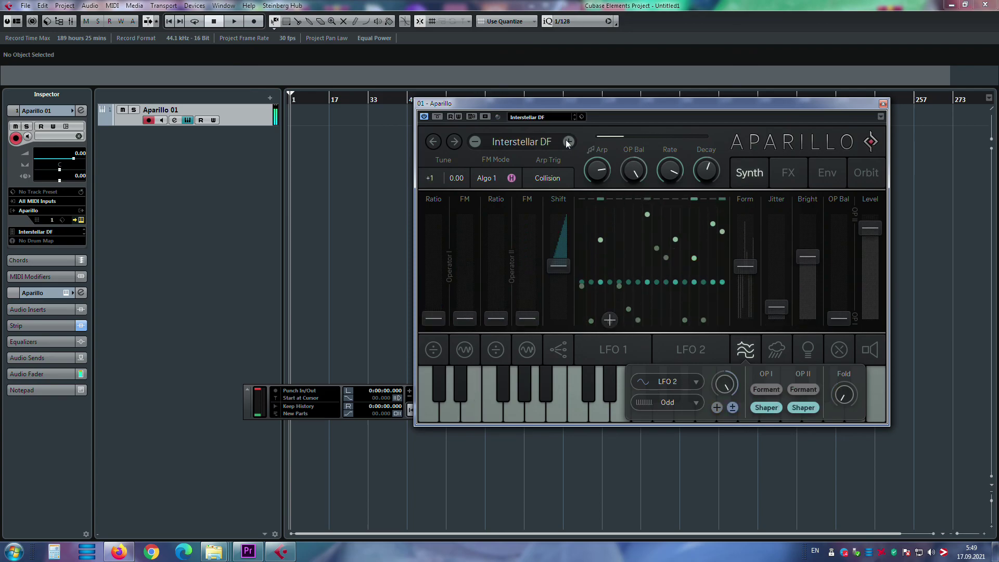